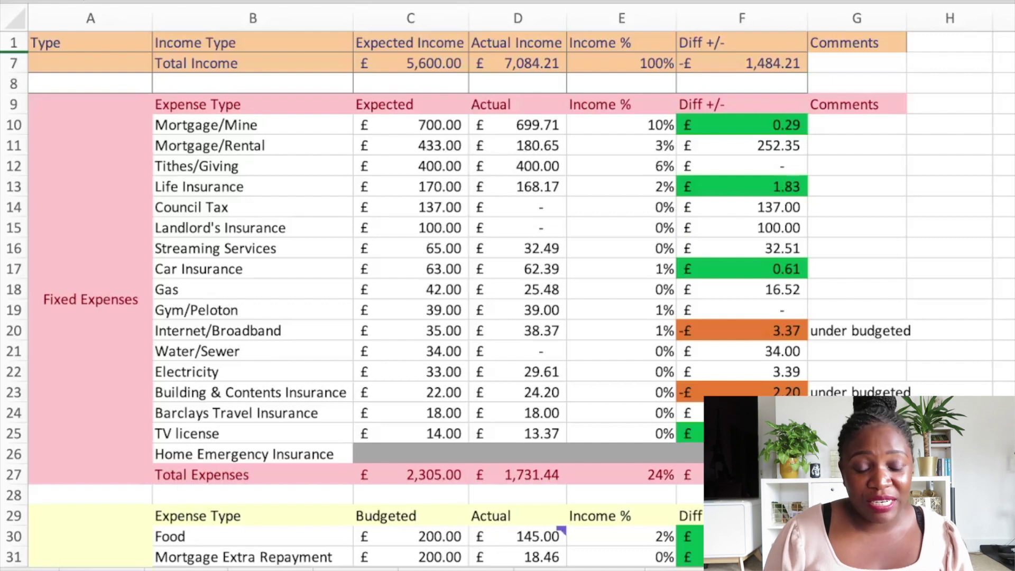
Review the Total Income row, comparing its expected income with its actual income.
click(1004, 186)
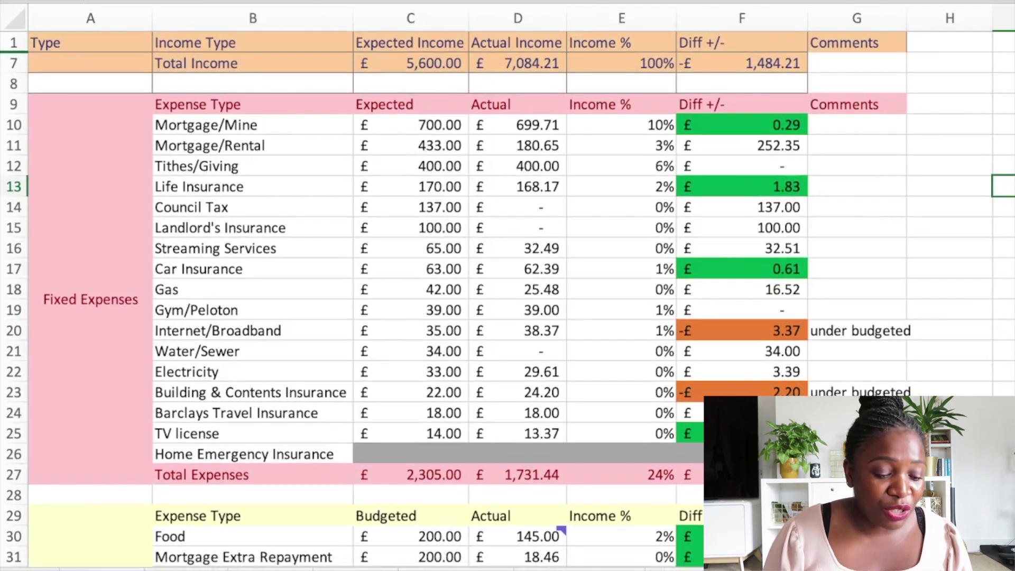
click(253, 63)
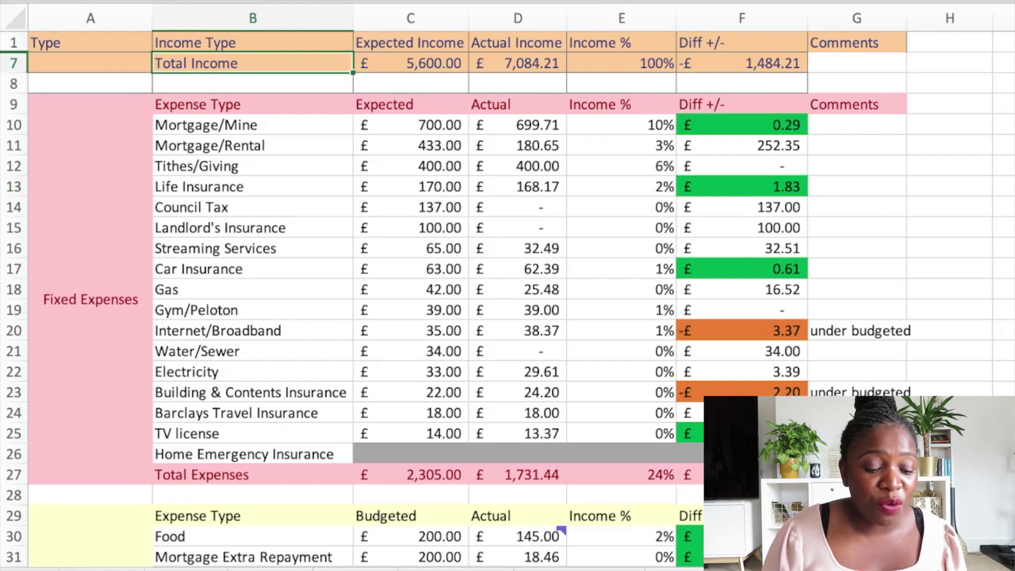
click(411, 63)
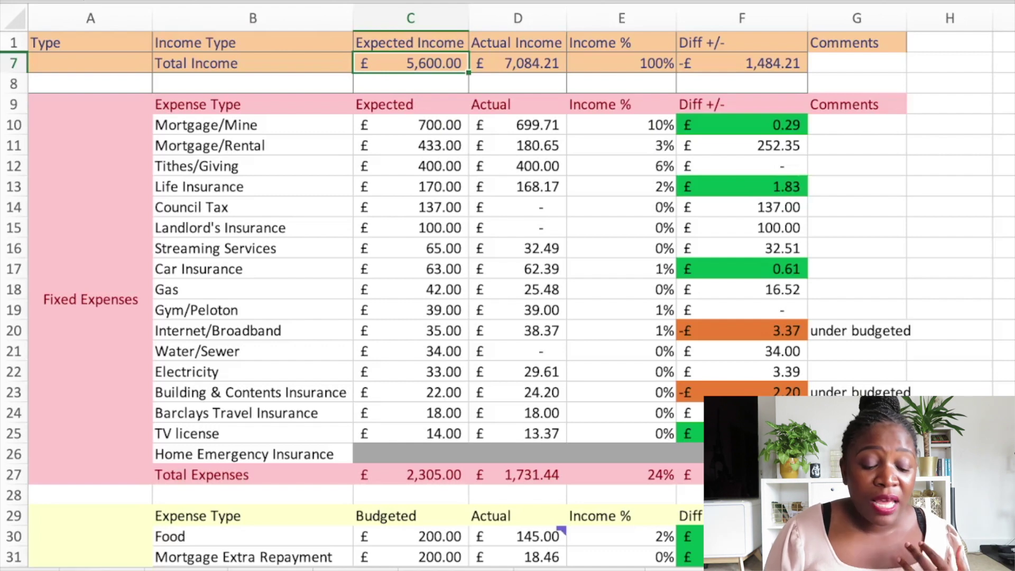
click(517, 63)
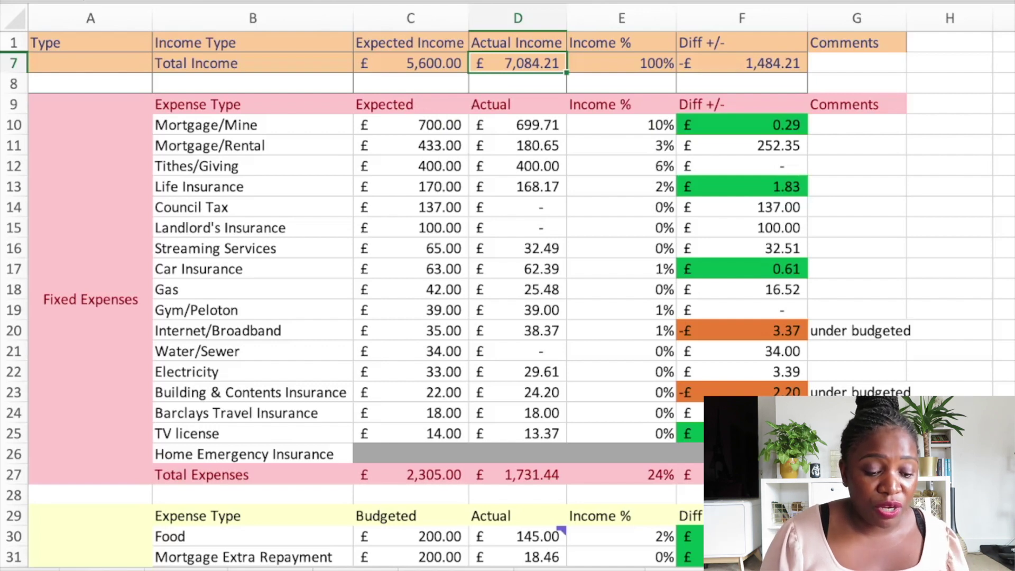
click(411, 63)
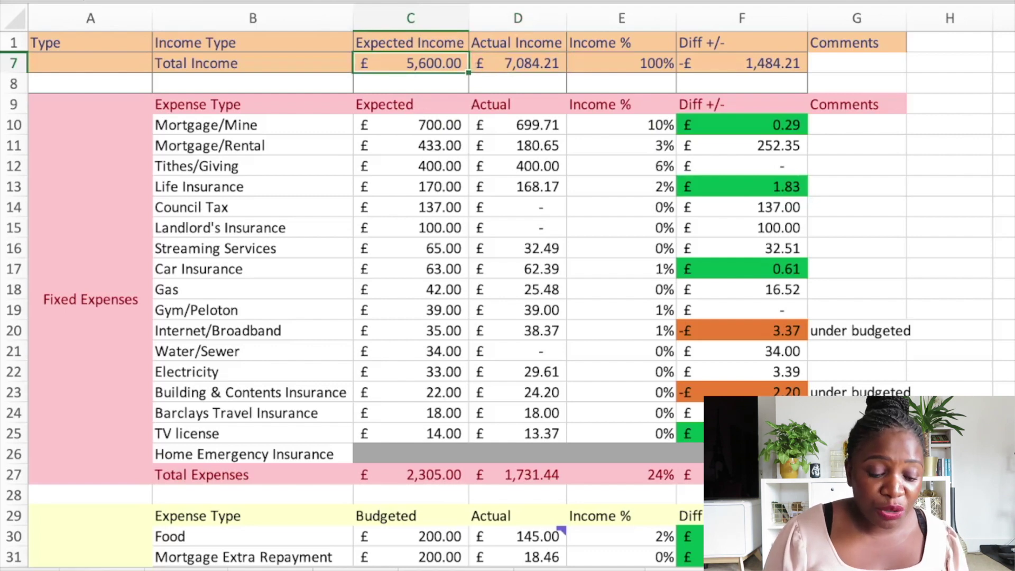
click(517, 63)
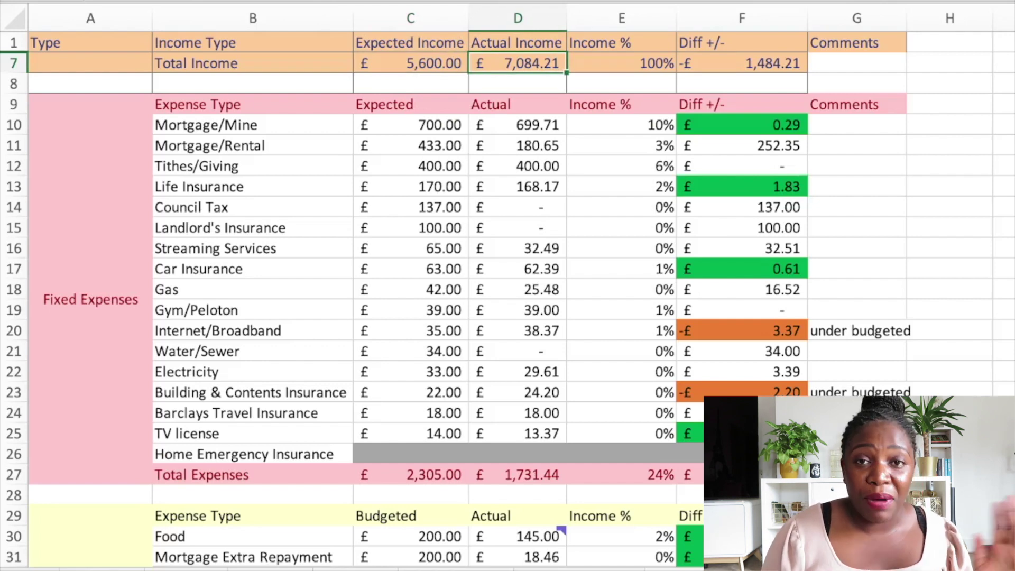
Review the actual amounts in the Fixed Expenses section from Mortgage/Mine down to Council Tax.
scroll(508, 291, down, 1)
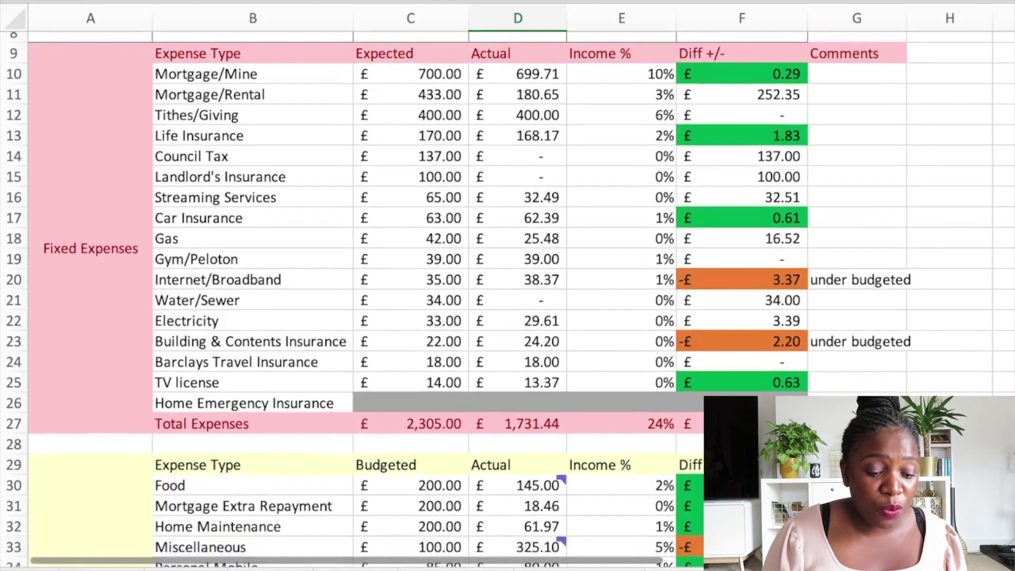
scroll(370, 290, down, 1)
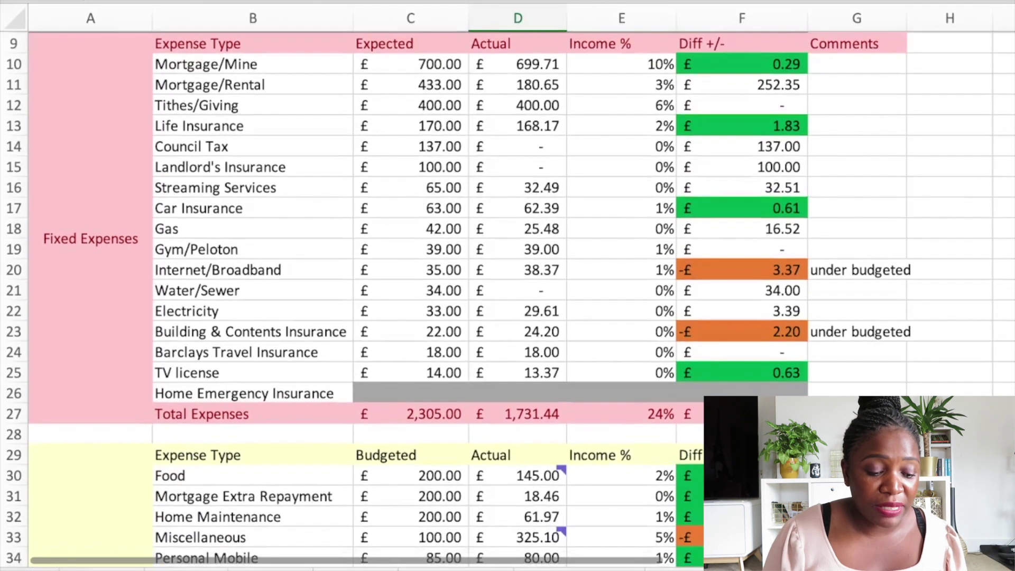
click(518, 64)
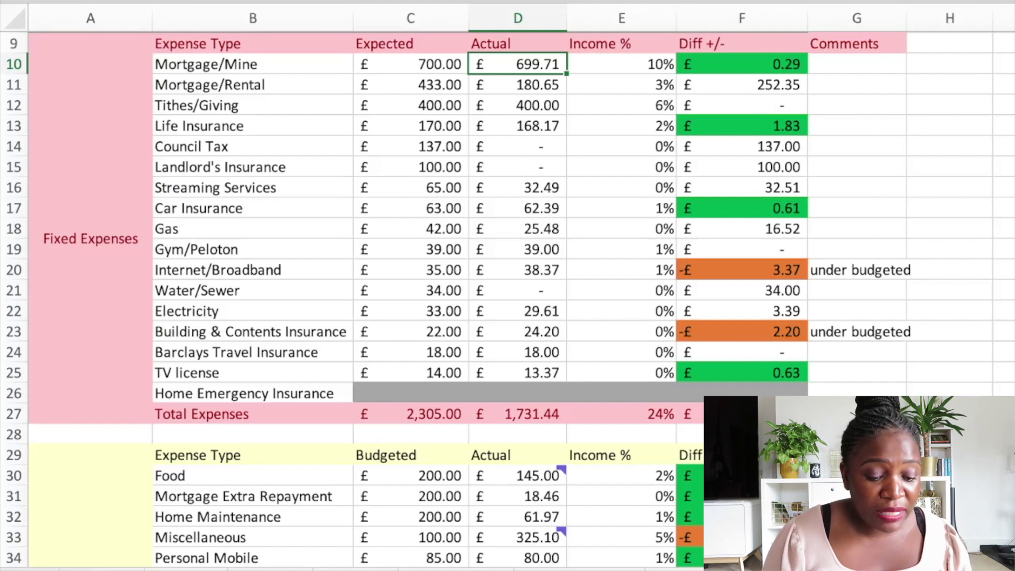
click(518, 85)
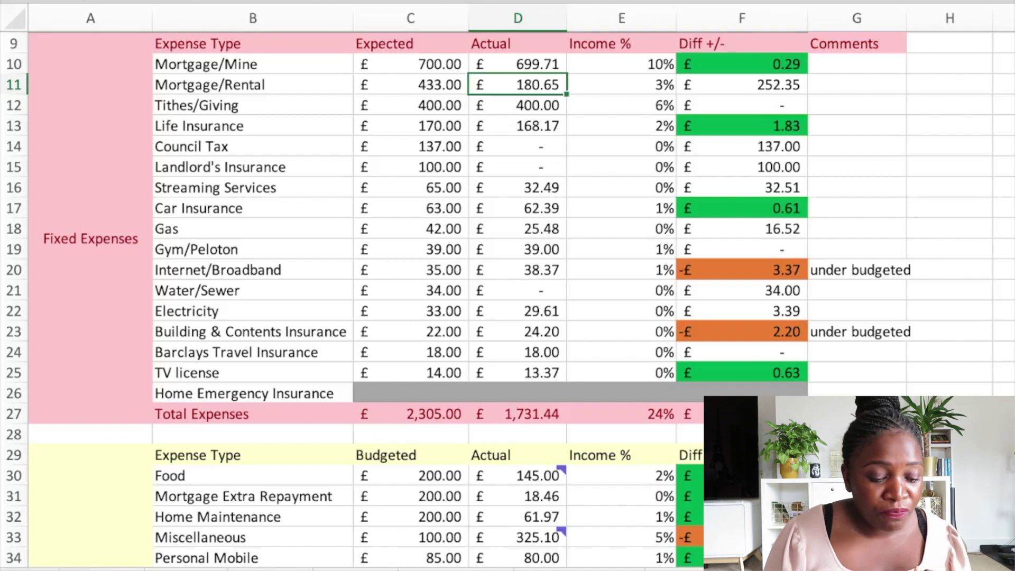
key(Down)
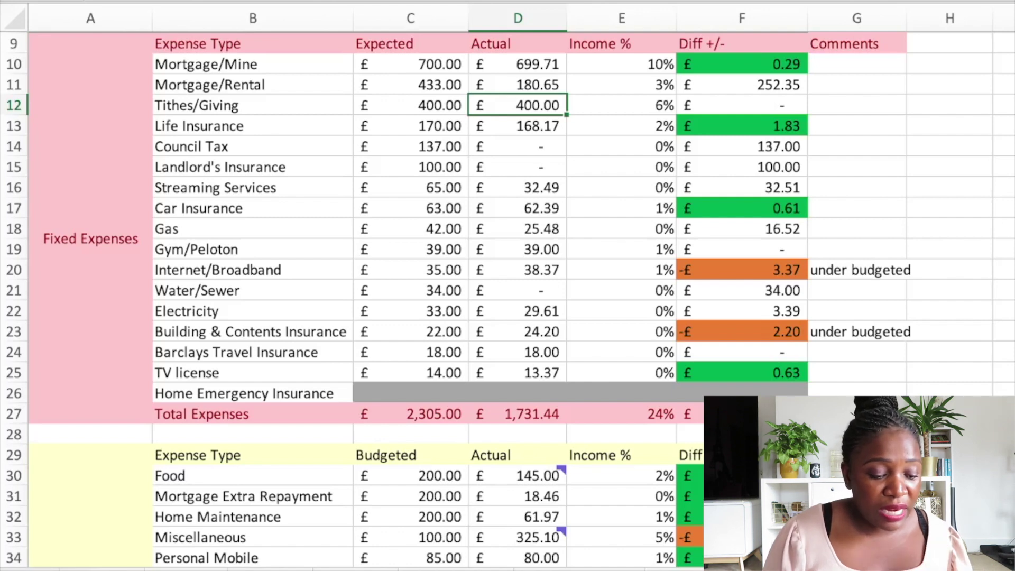
key(Down)
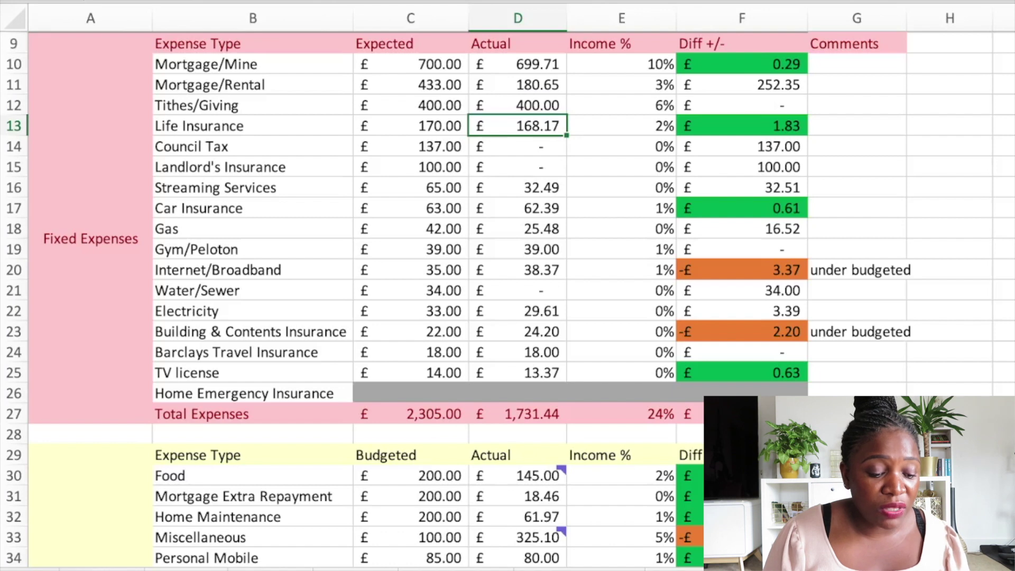
key(Down)
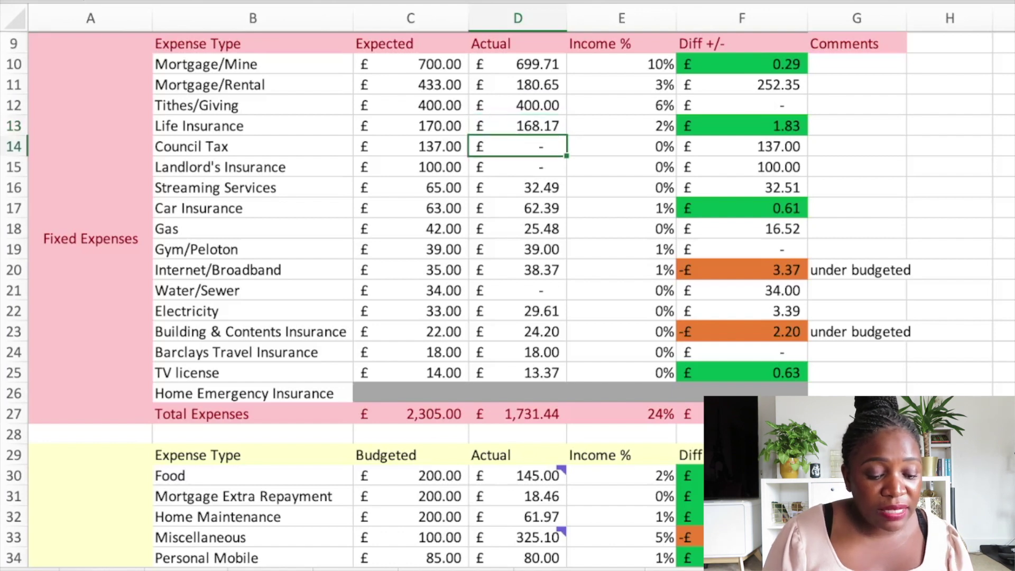
key(Down)
key(Up)
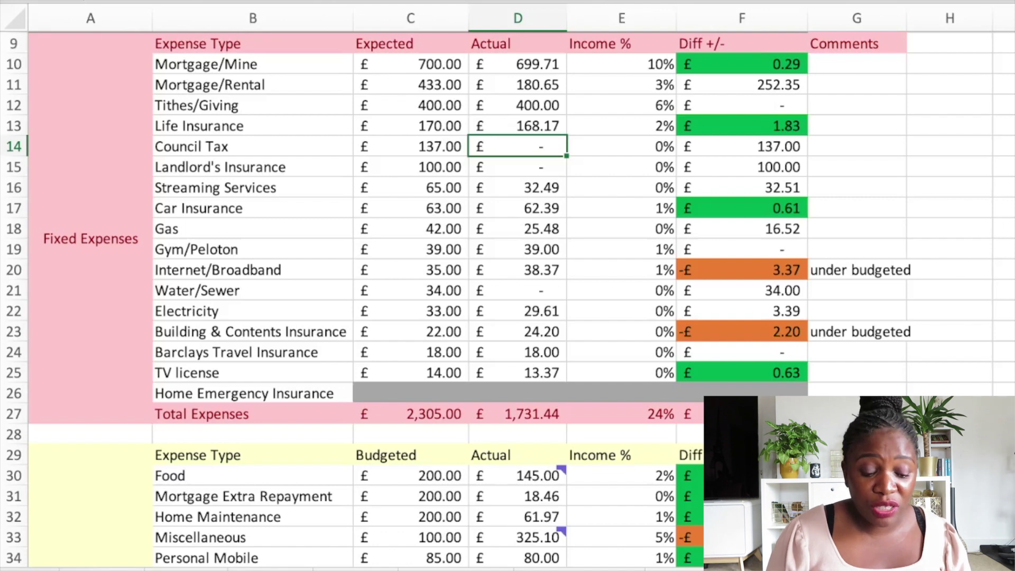
Examine the actual fixed expenses from Landlord's Insurance to Internet/Broadband, including the Internet/Broadband difference.
click(517, 167)
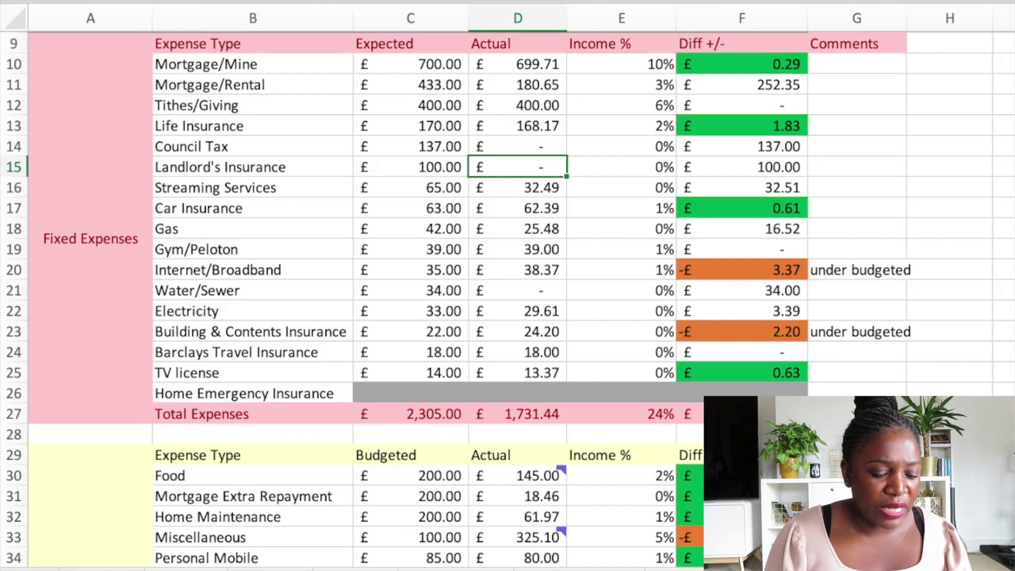
key(Down)
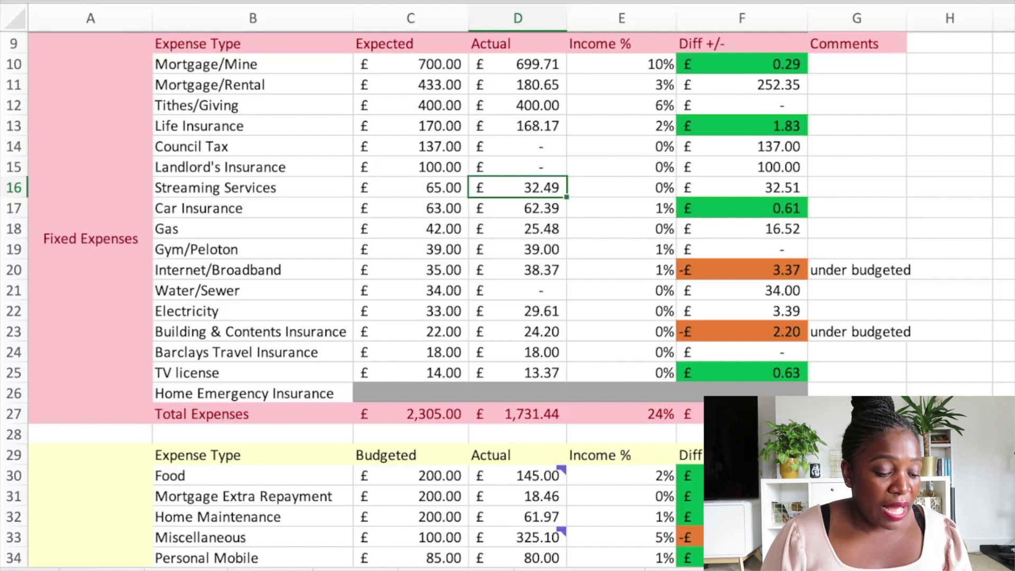
click(517, 209)
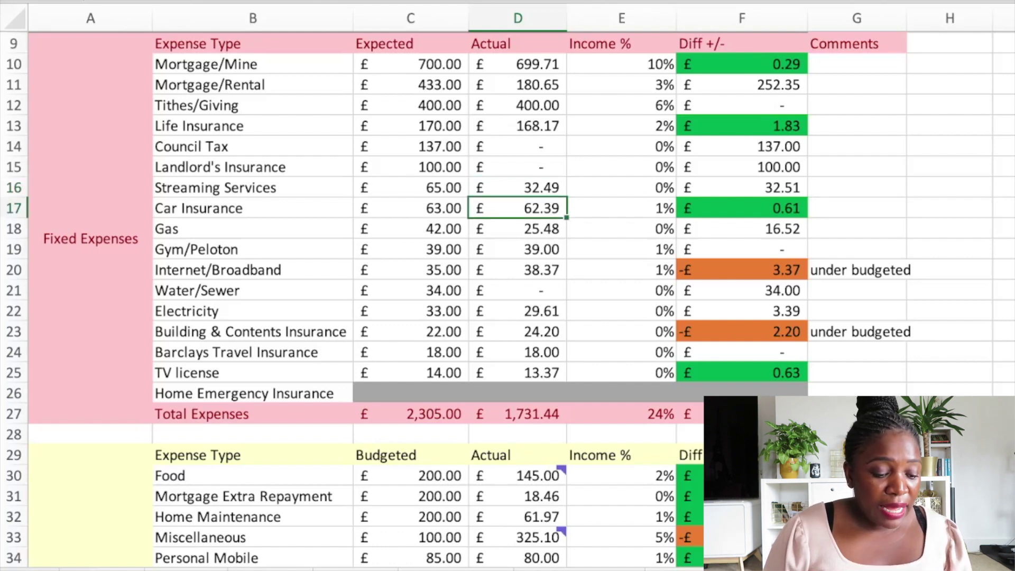
click(517, 229)
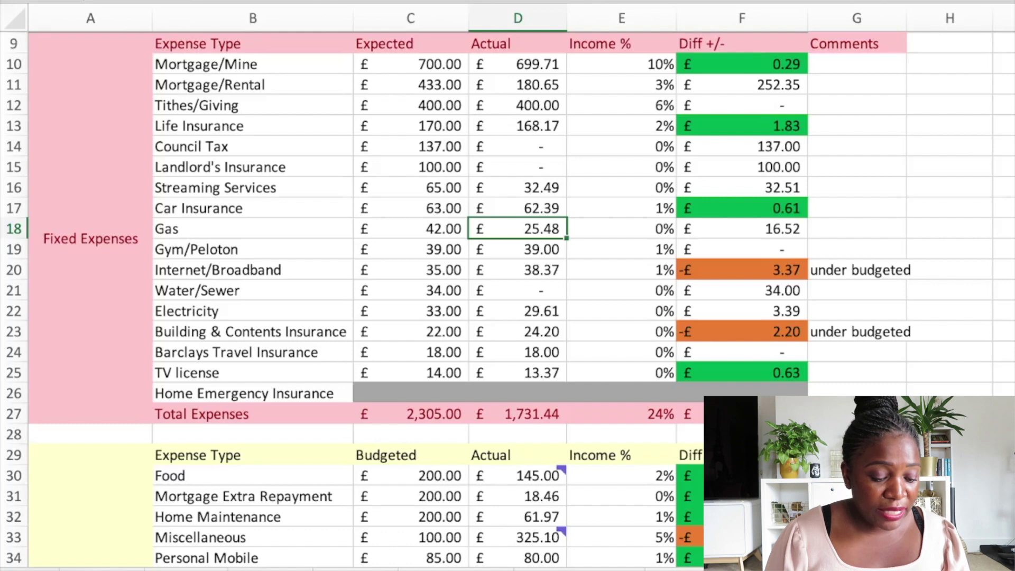
key(Down)
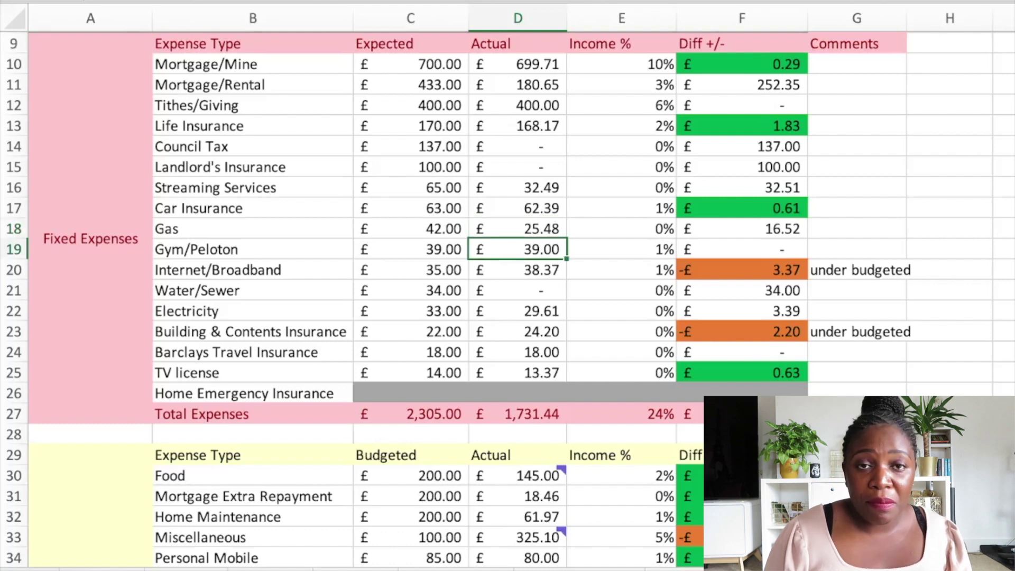
key(Down)
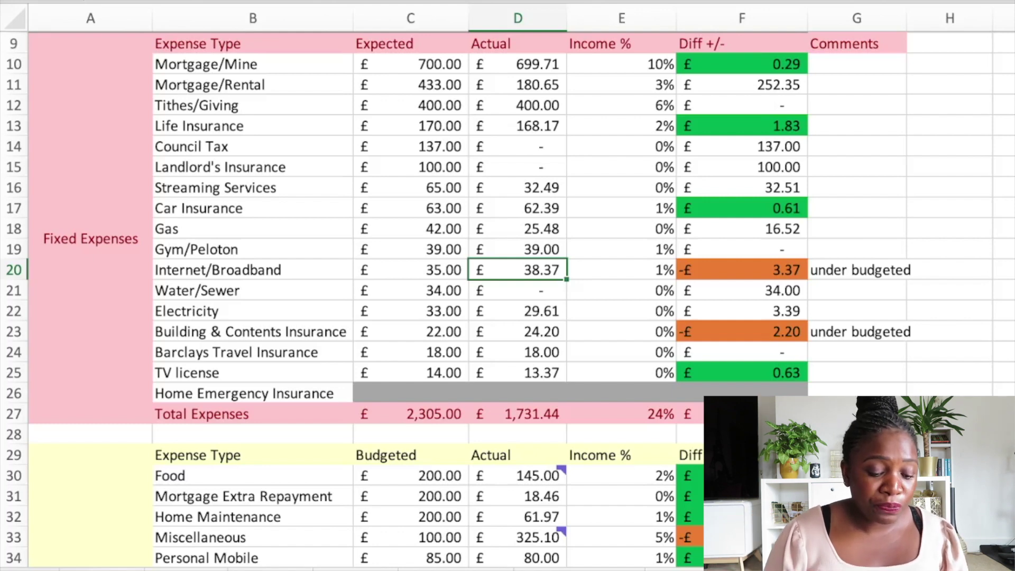
click(742, 270)
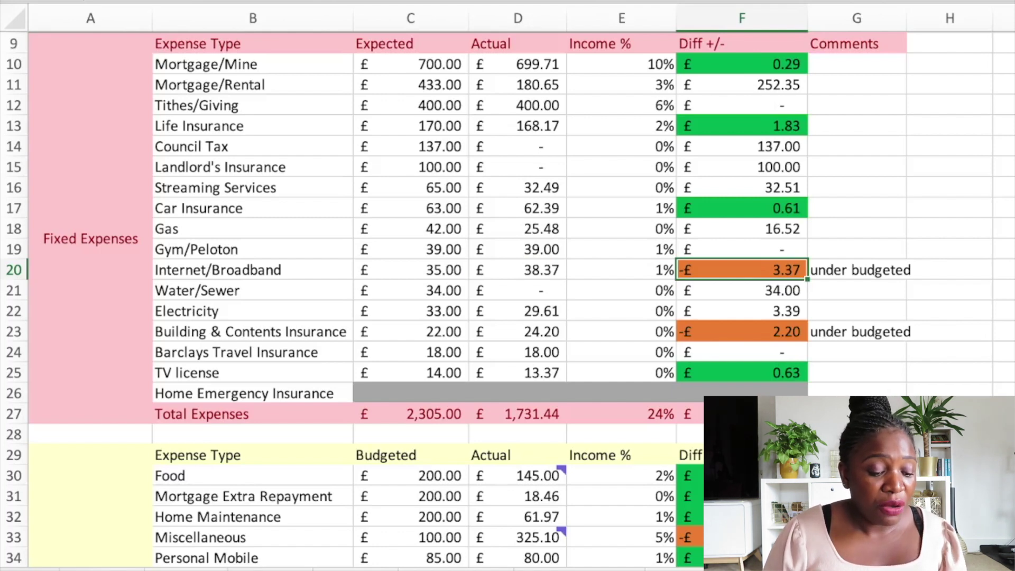
Check the actual fixed expenses from Water/Sewer to Home Emergency Insurance, and the expected Total Expenses.
click(518, 291)
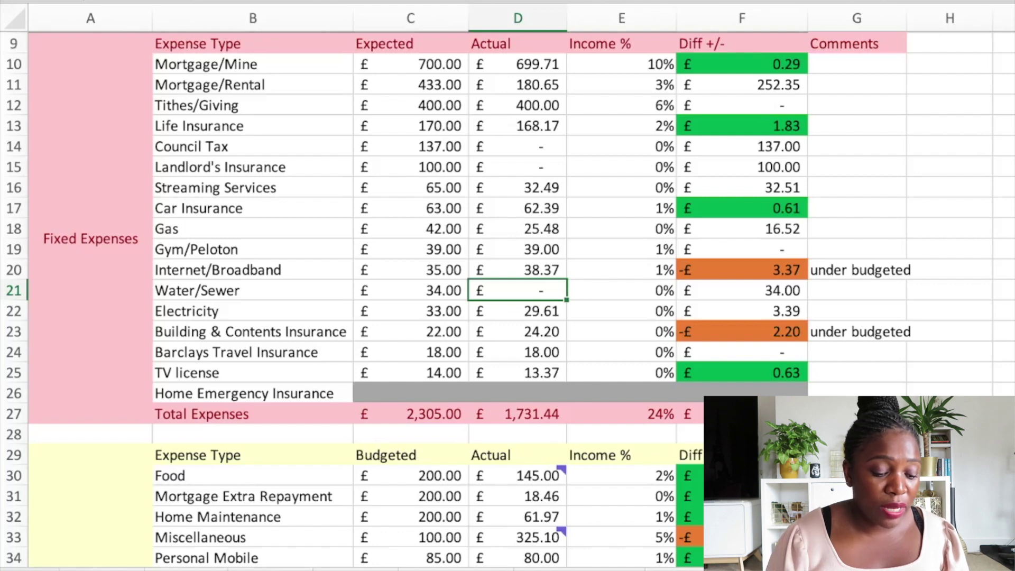
click(518, 311)
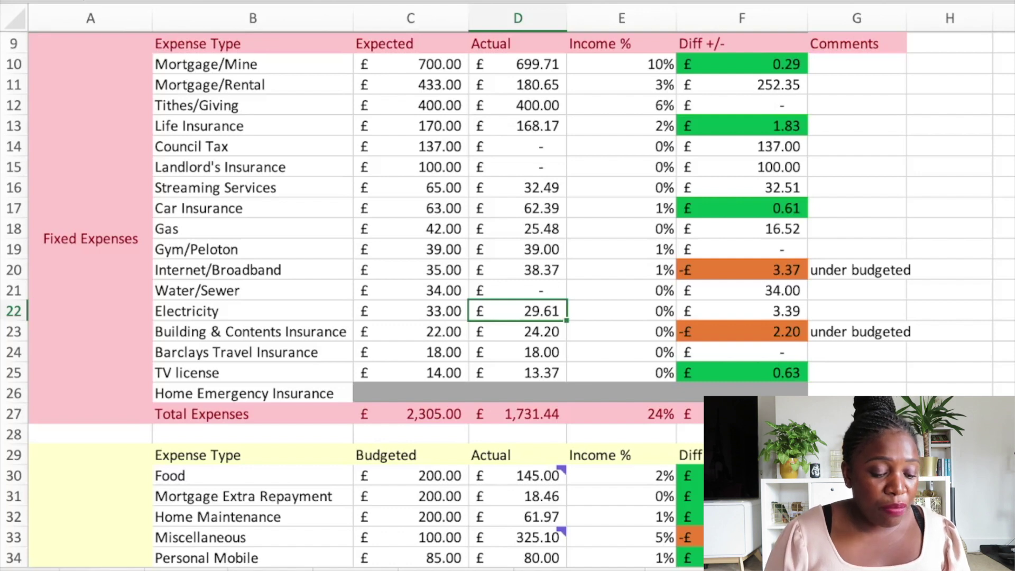
key(Down)
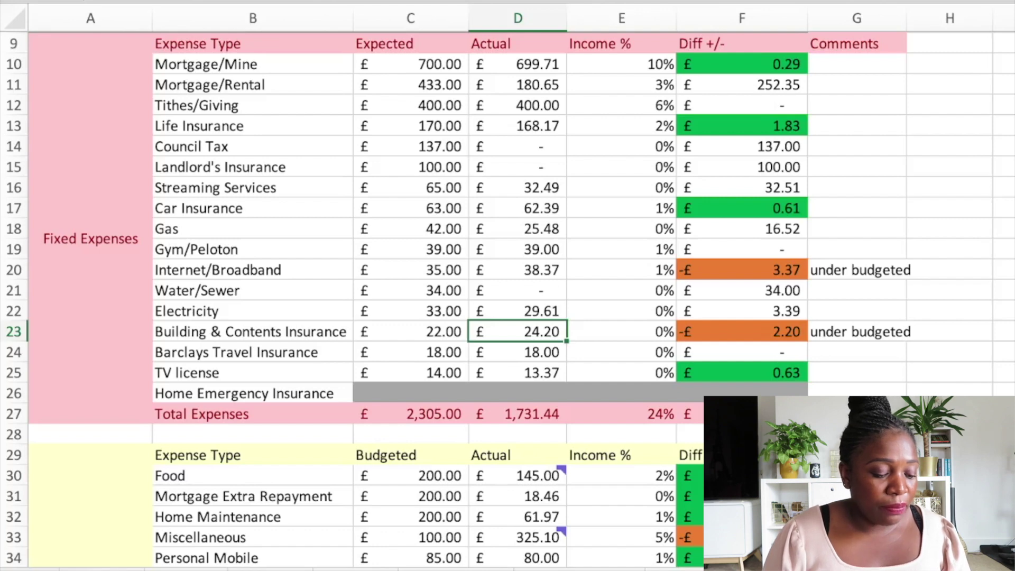
click(518, 352)
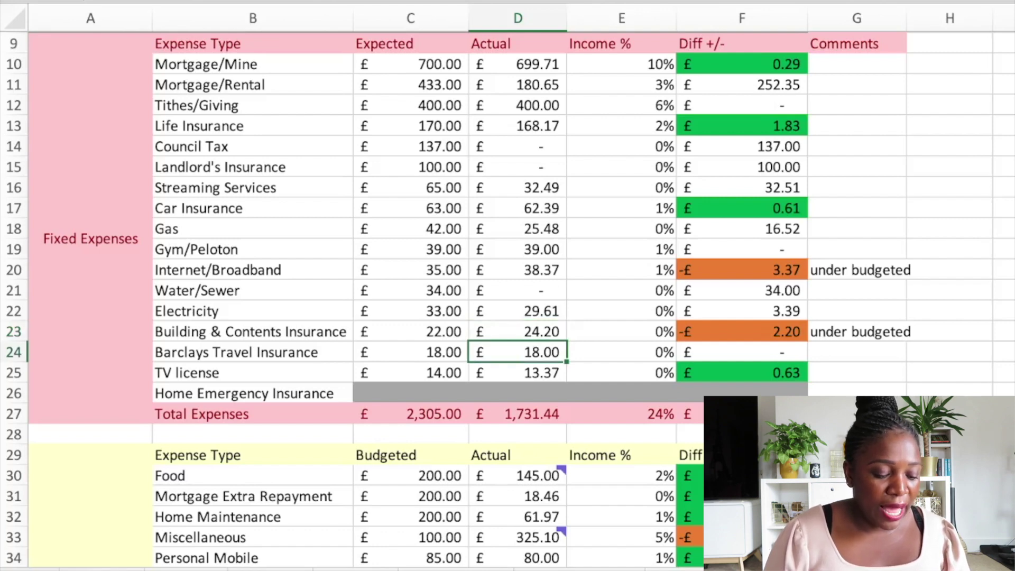
click(517, 373)
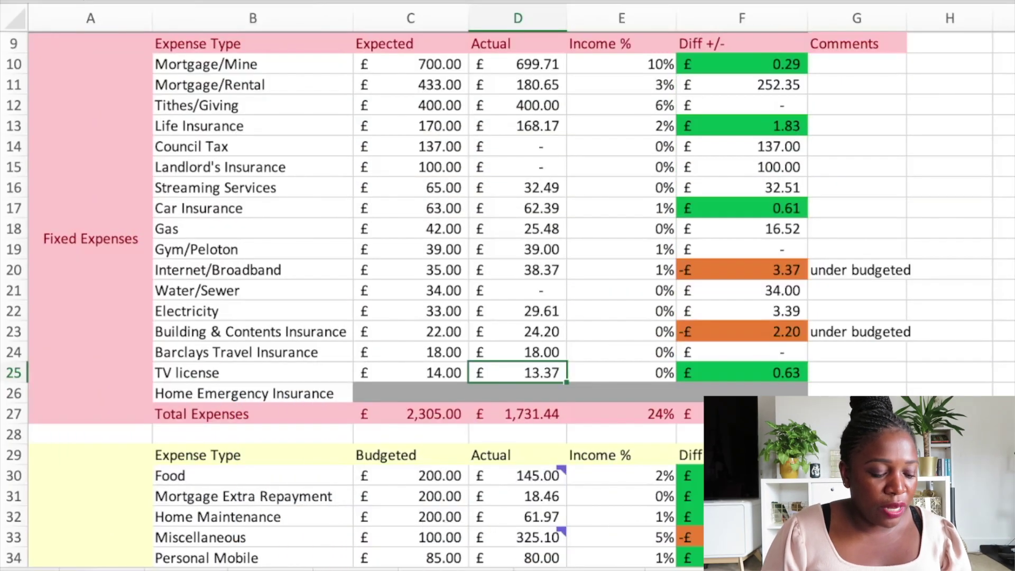
click(517, 393)
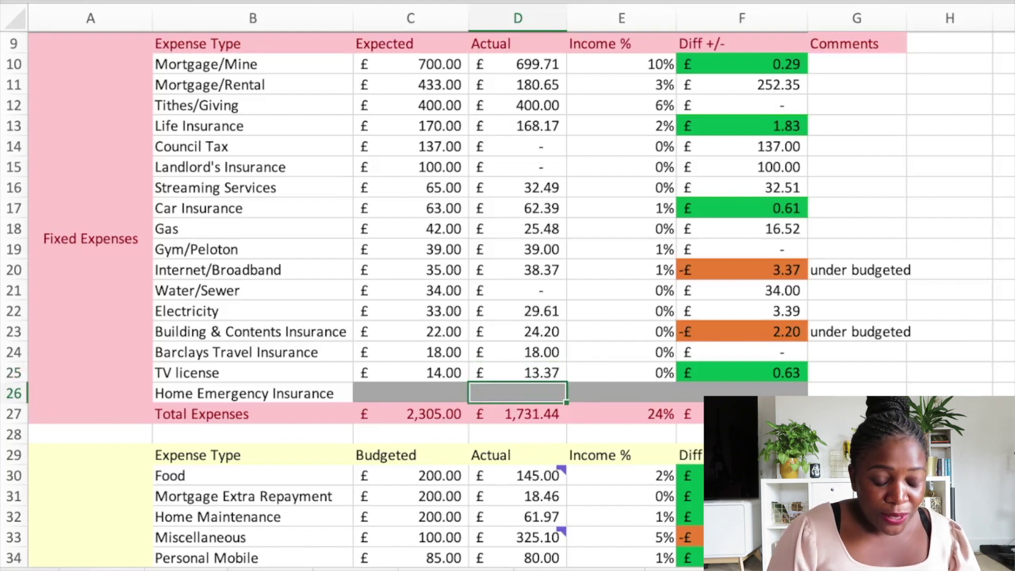
click(410, 414)
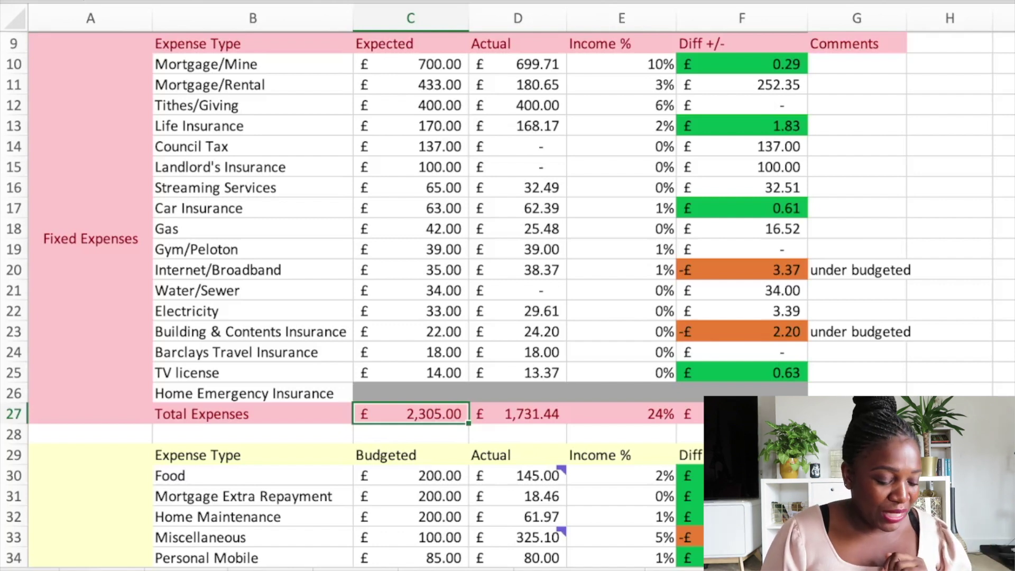
Go through the actual amounts in the Variable Expenses section, from Food down to Personal Mobile.
scroll(508, 296, down, 6)
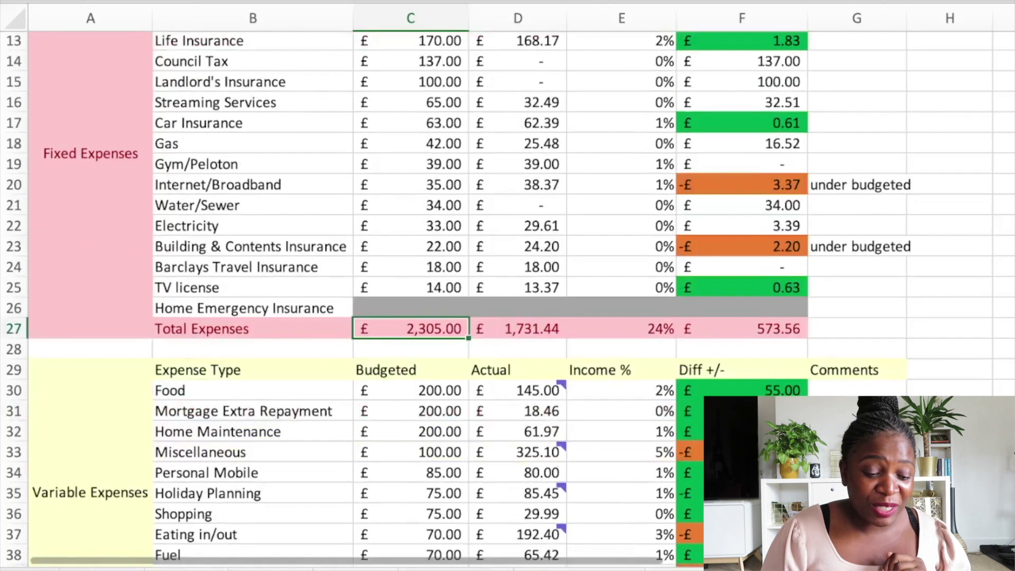
scroll(508, 296, down, 2)
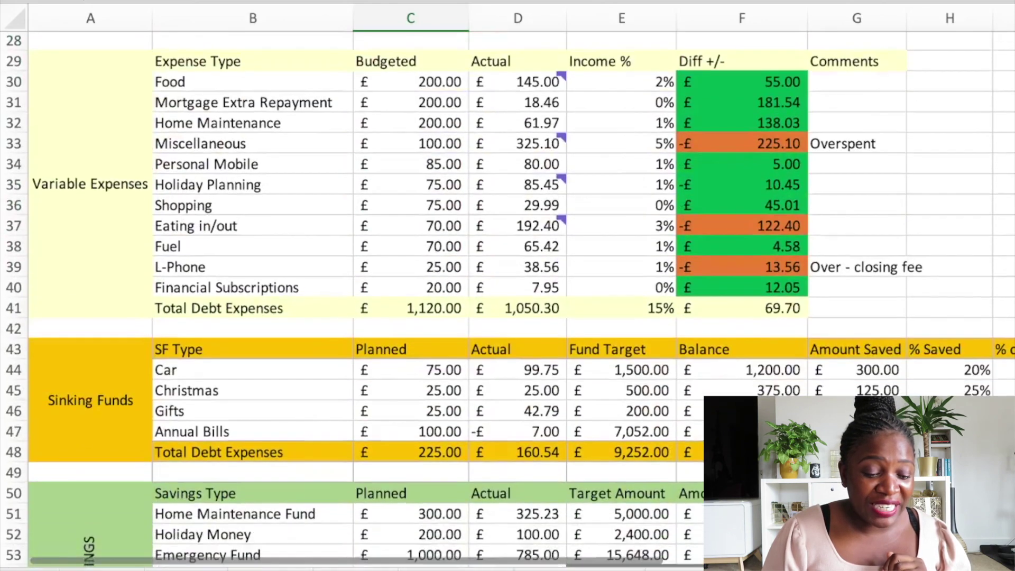
scroll(365, 296, down, 1)
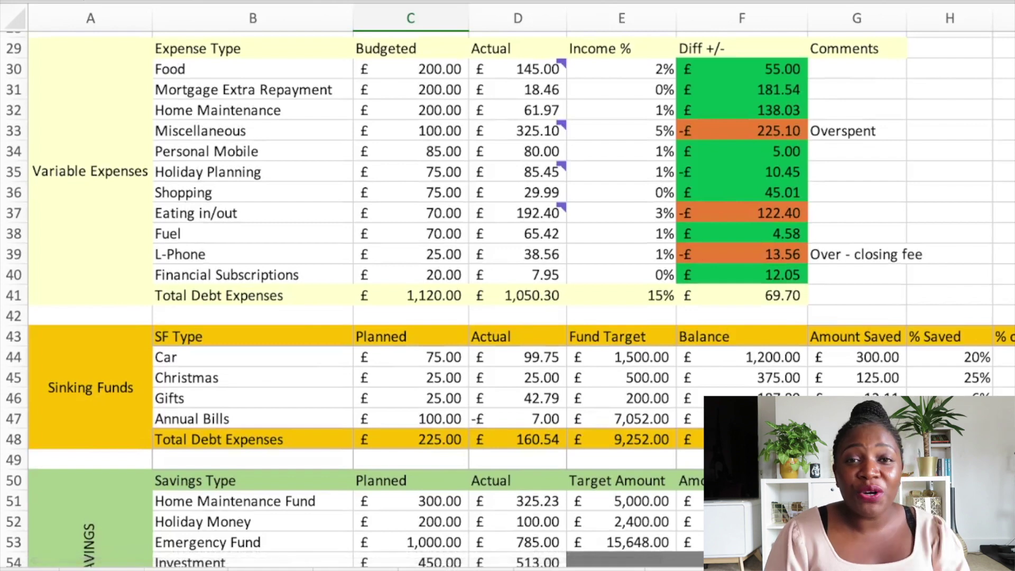
click(518, 69)
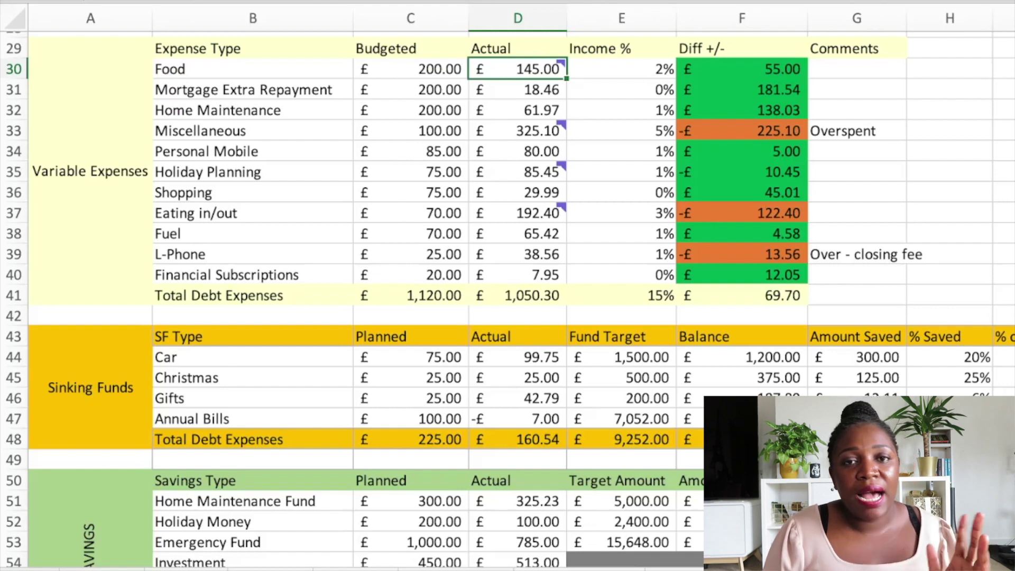
click(518, 89)
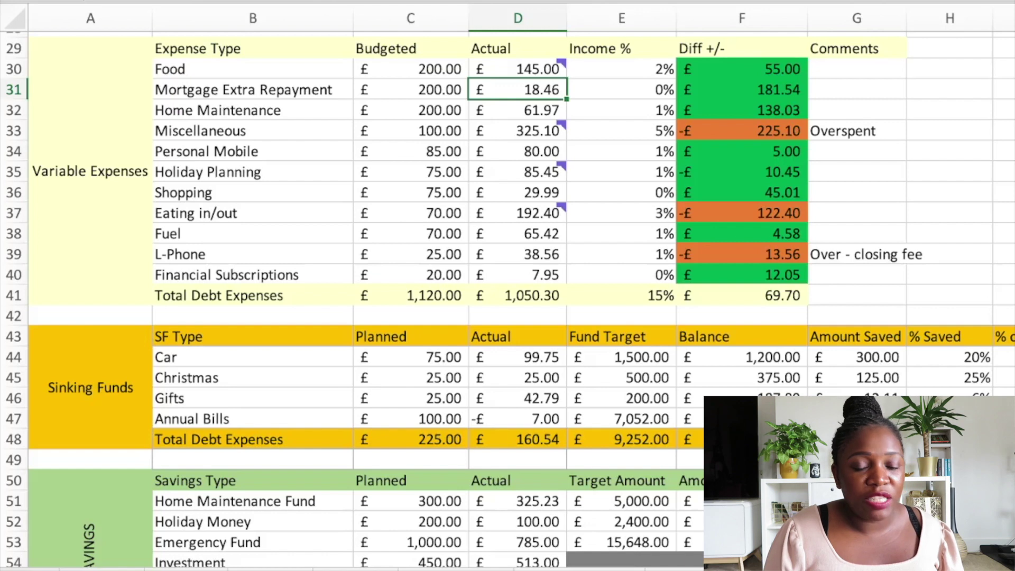
click(517, 110)
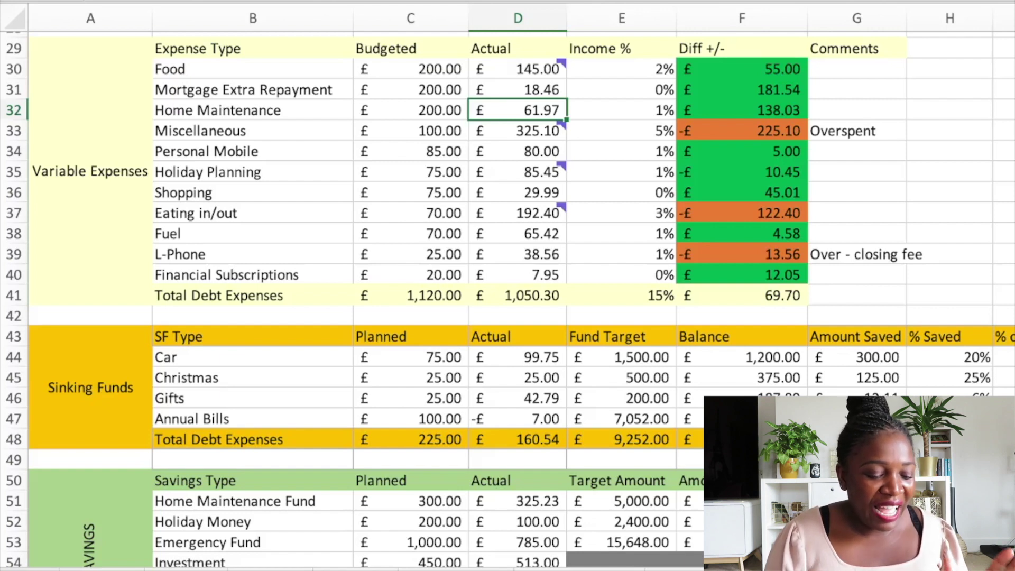
click(518, 131)
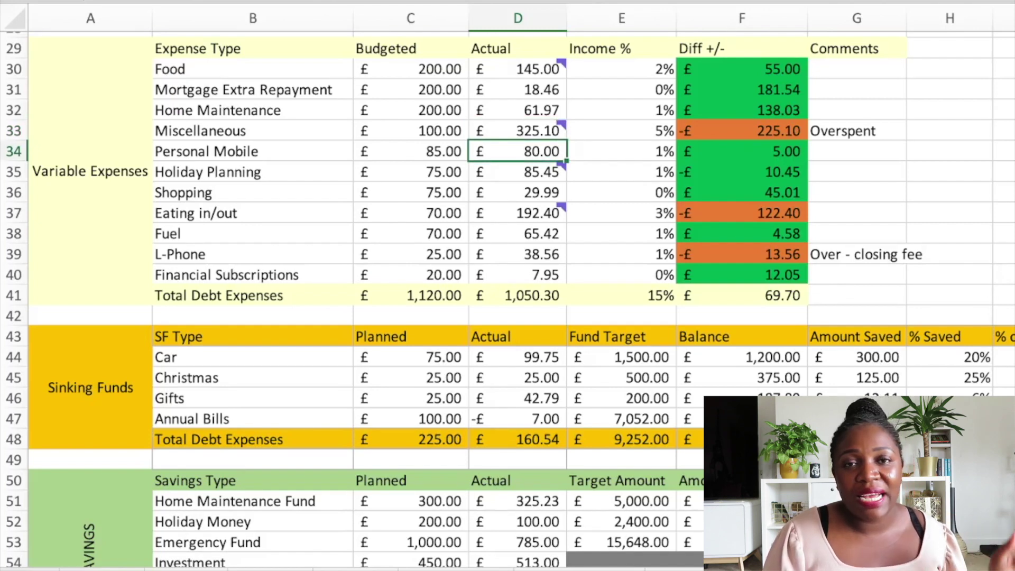
Review the actual variable expenses from Holiday Planning to Eating in/out, including the Eating in/out difference.
key(Down)
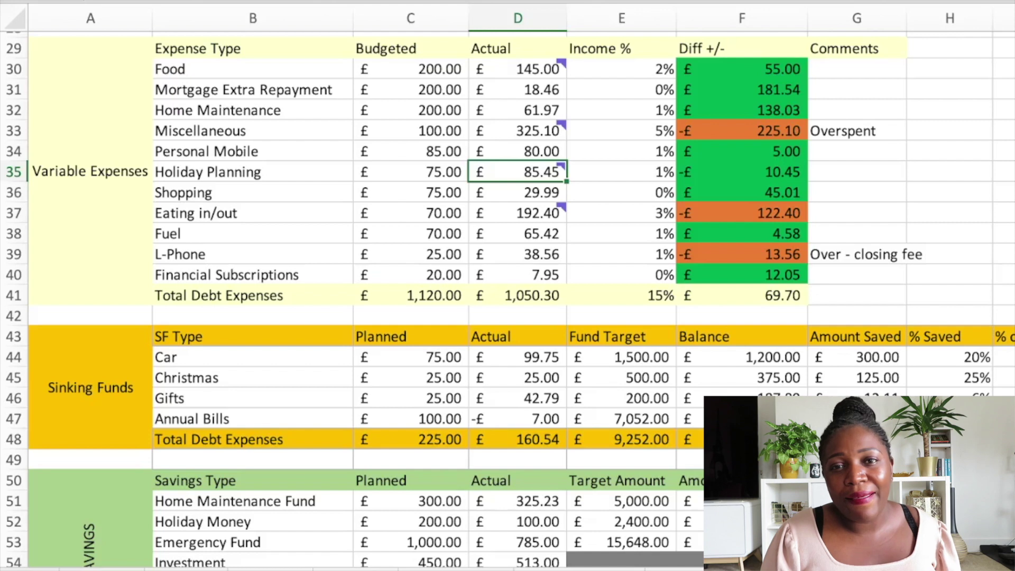
click(517, 192)
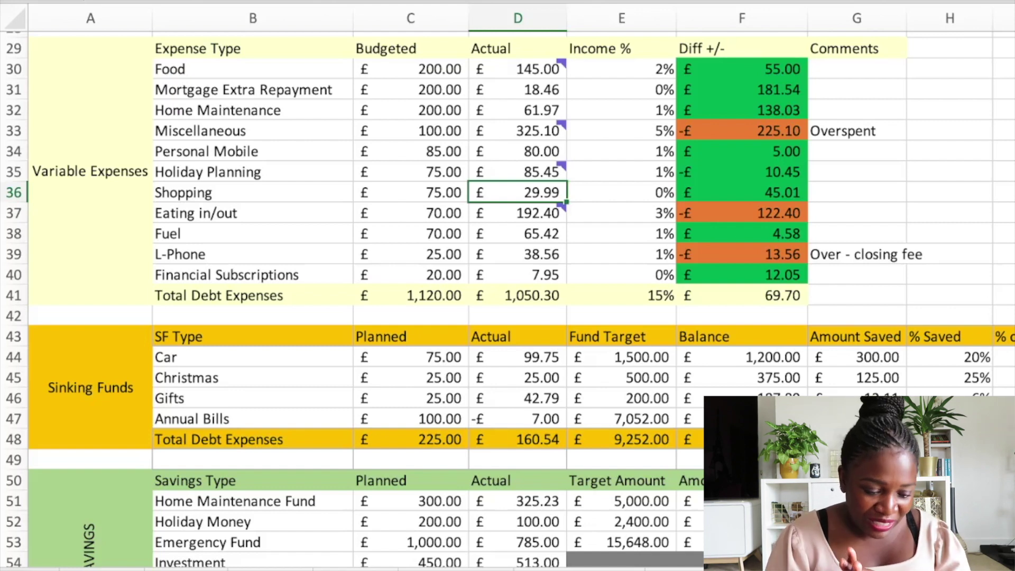
click(517, 213)
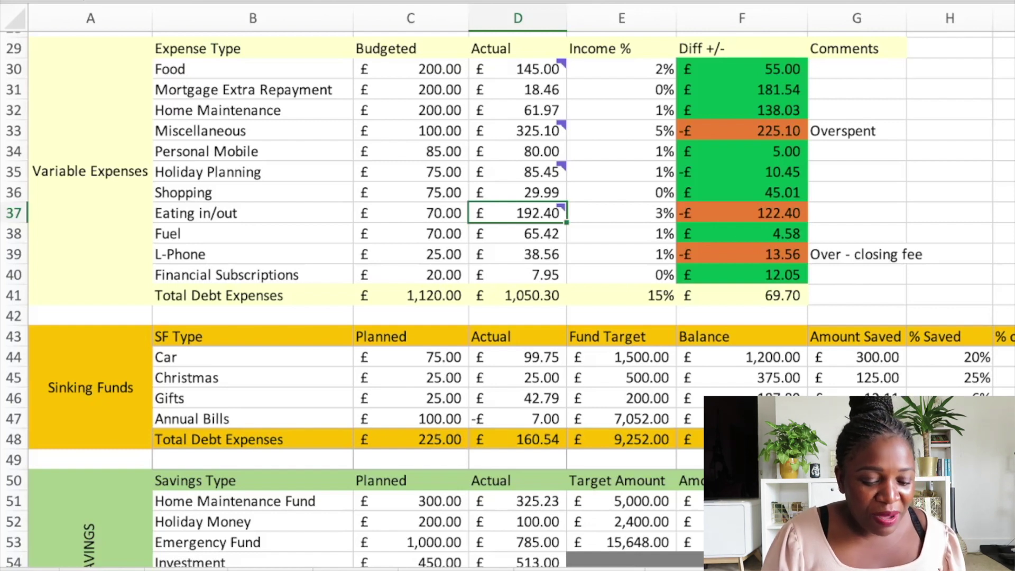
click(857, 192)
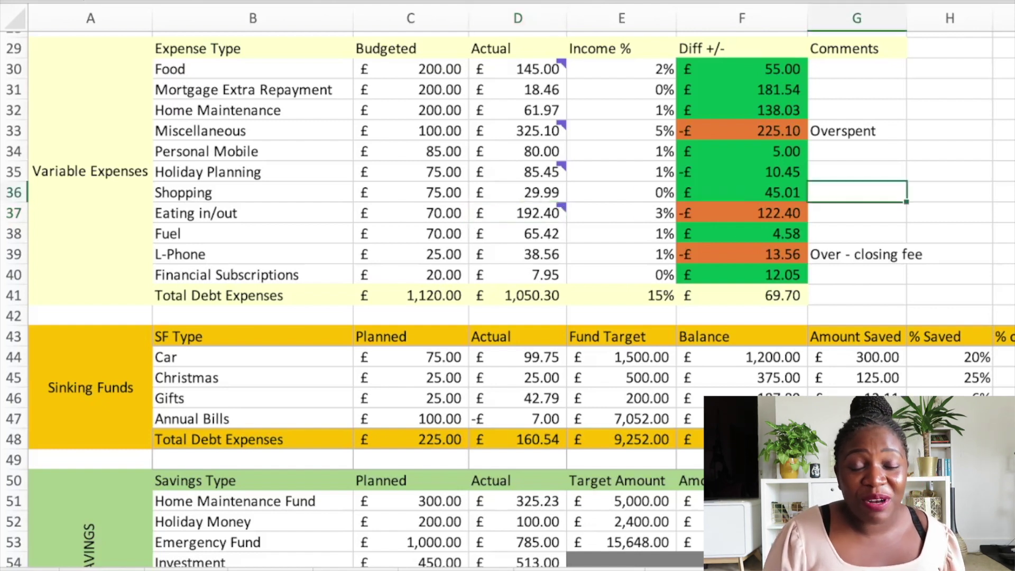
click(742, 213)
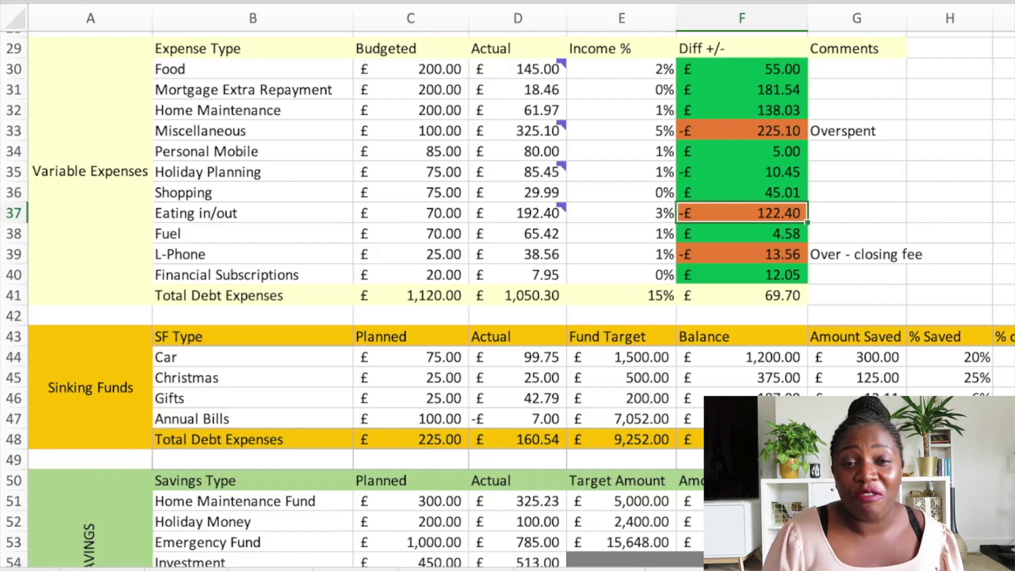
click(518, 213)
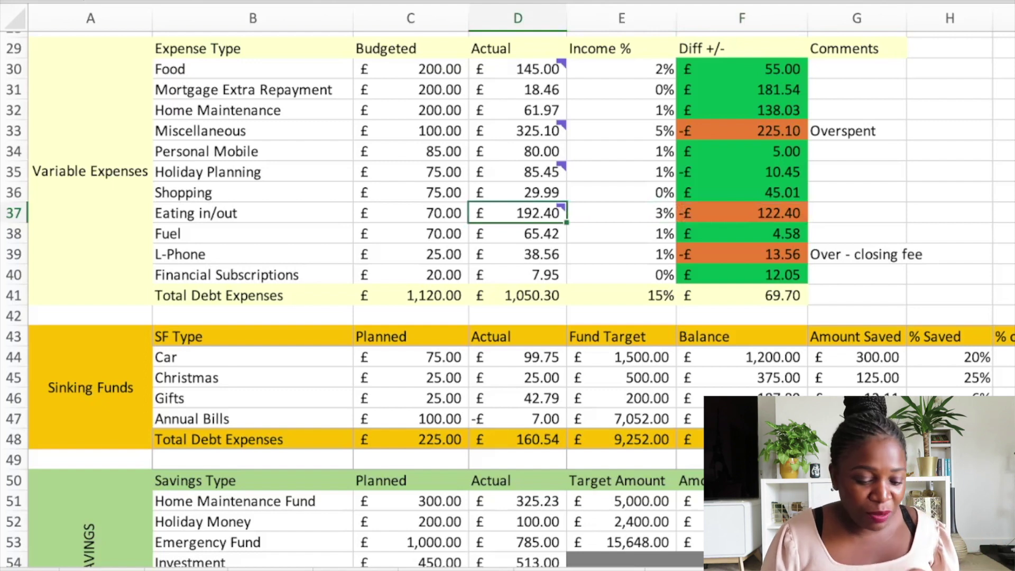
Check the actual variable expenses from Fuel to Financial Subscriptions, plus the section's budgeted and actual totals.
click(518, 233)
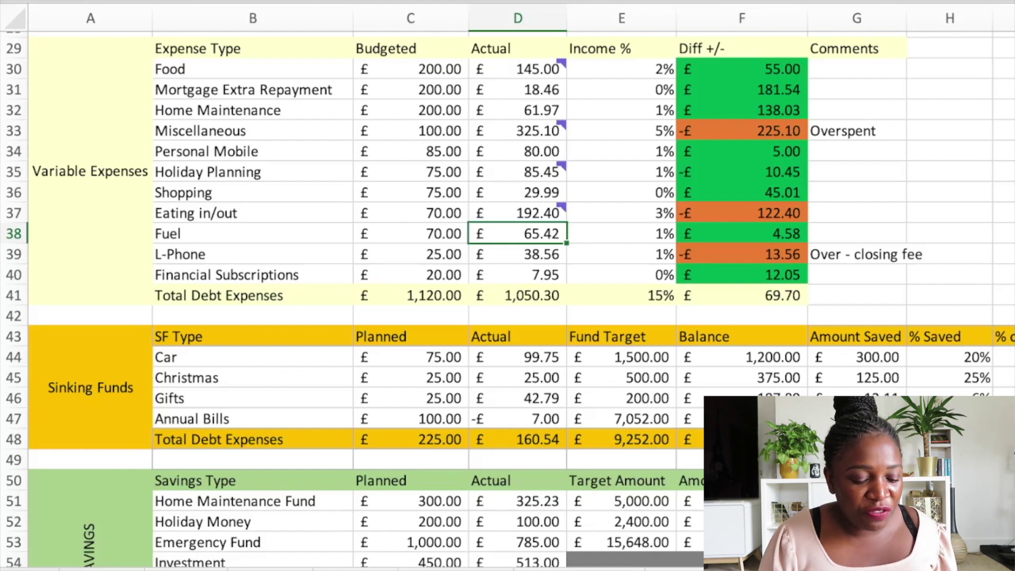
click(517, 254)
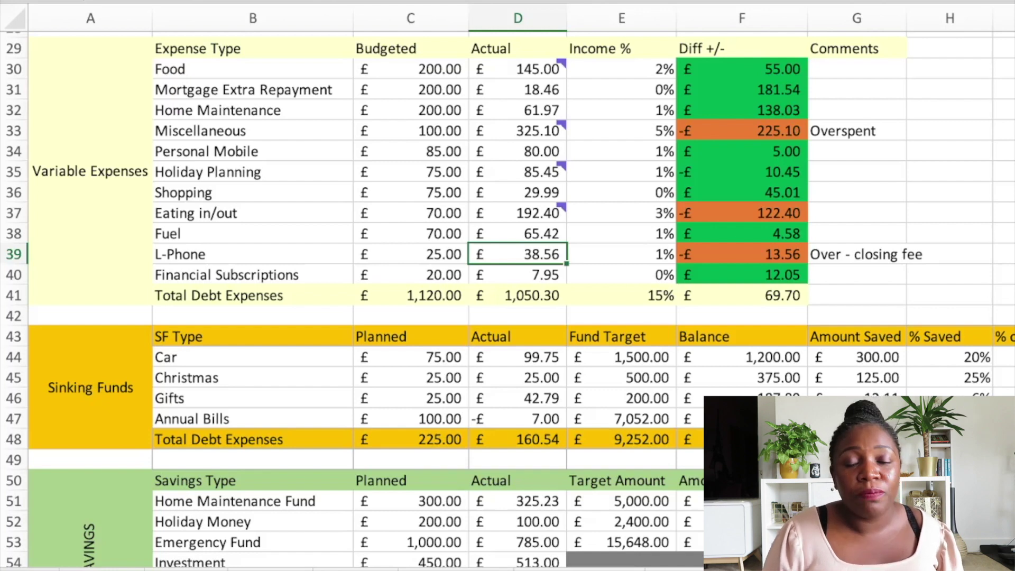
click(742, 254)
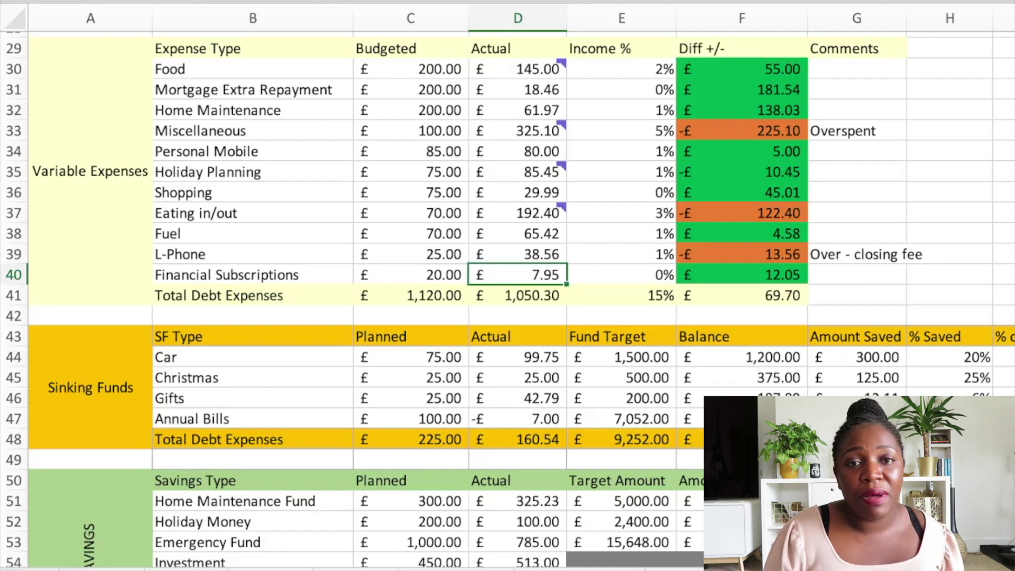
click(411, 296)
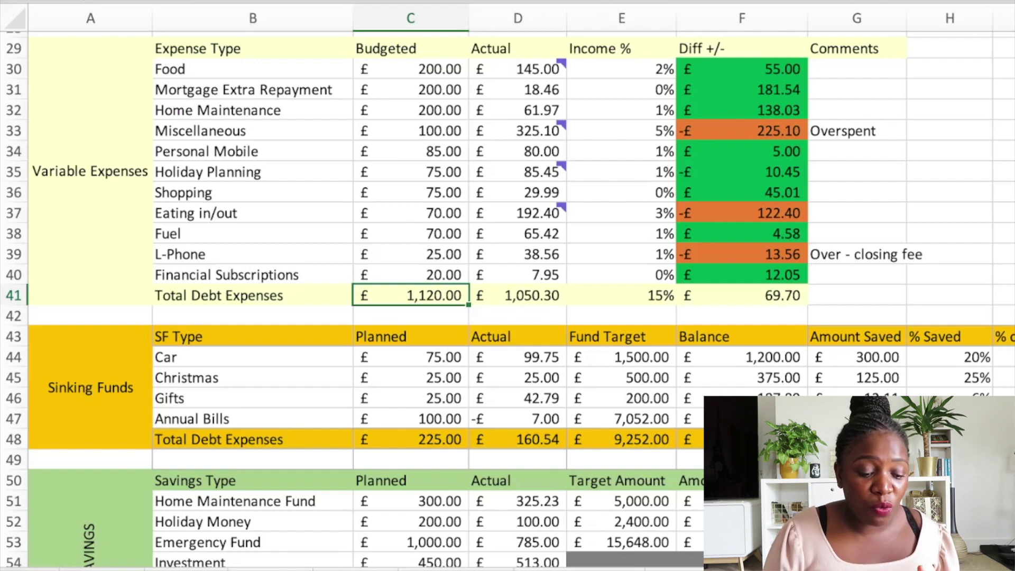
click(518, 296)
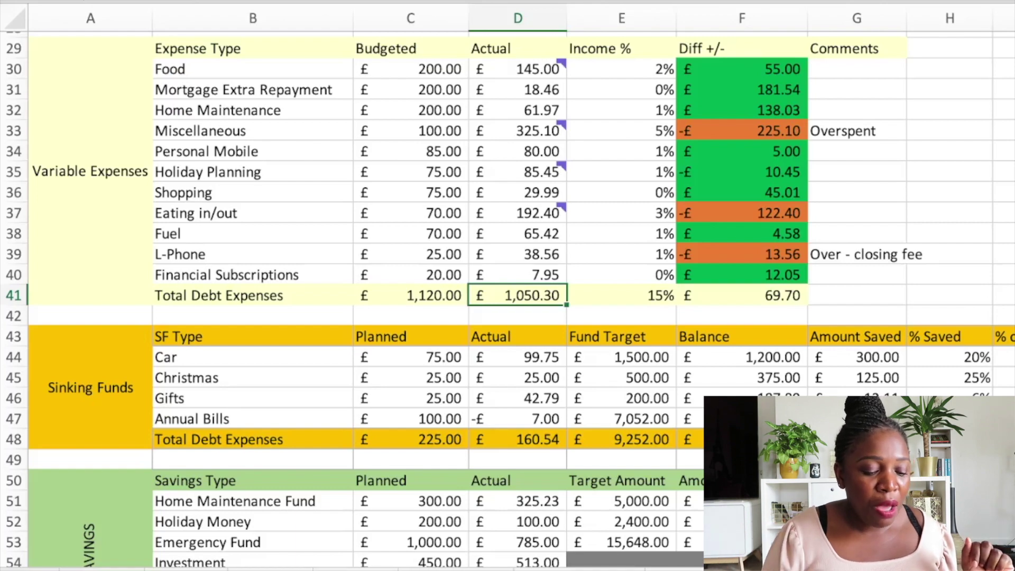
Go through the actual amounts in the Sinking Funds section, from Car down to the section total.
scroll(508, 301, down, 5)
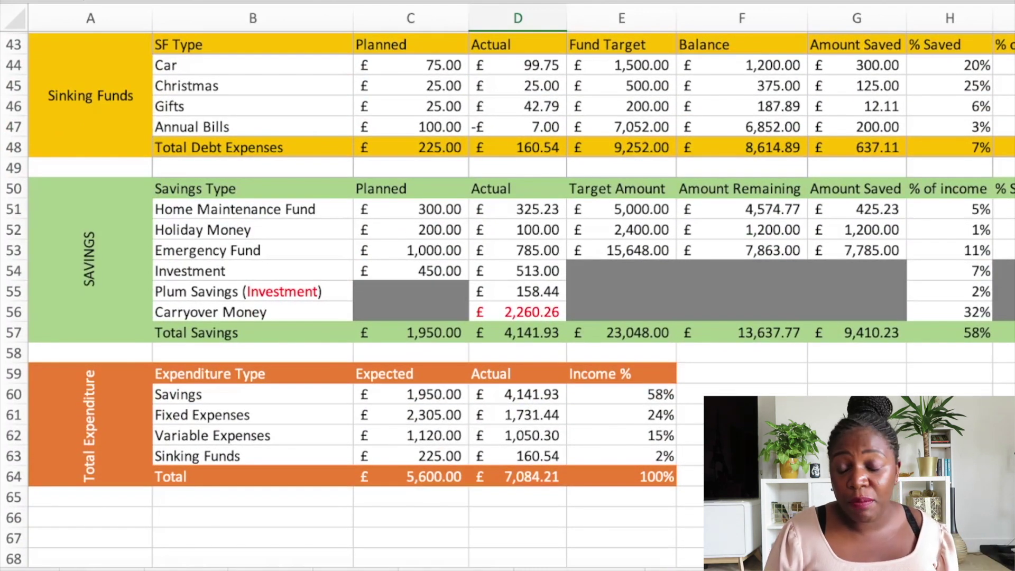
click(518, 65)
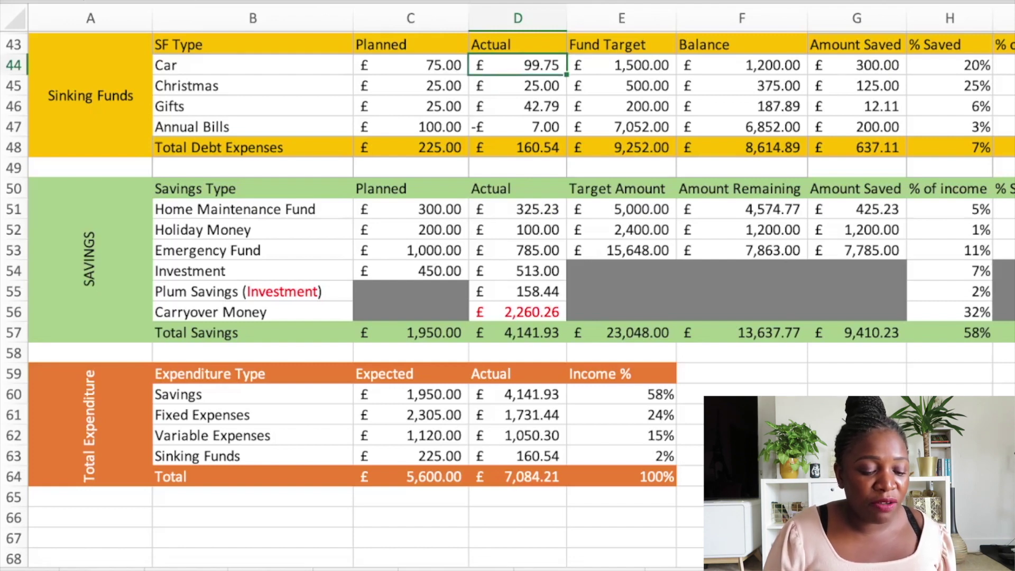
click(518, 86)
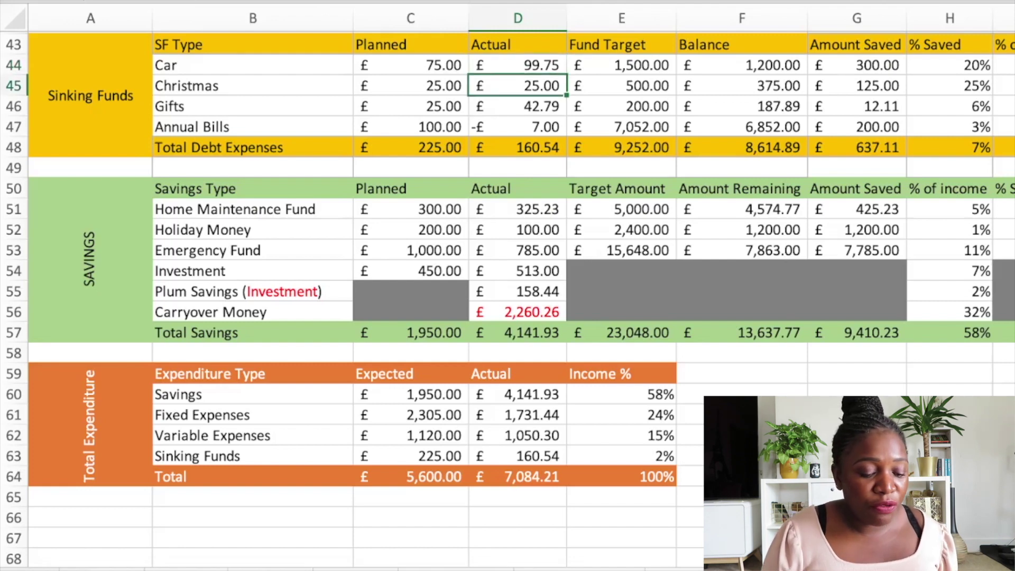
click(517, 106)
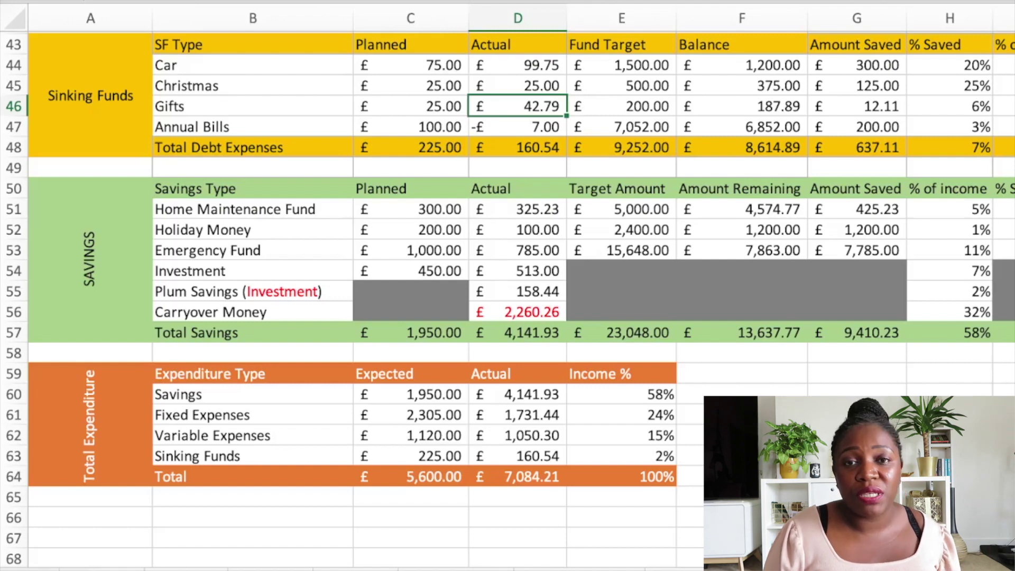
click(518, 126)
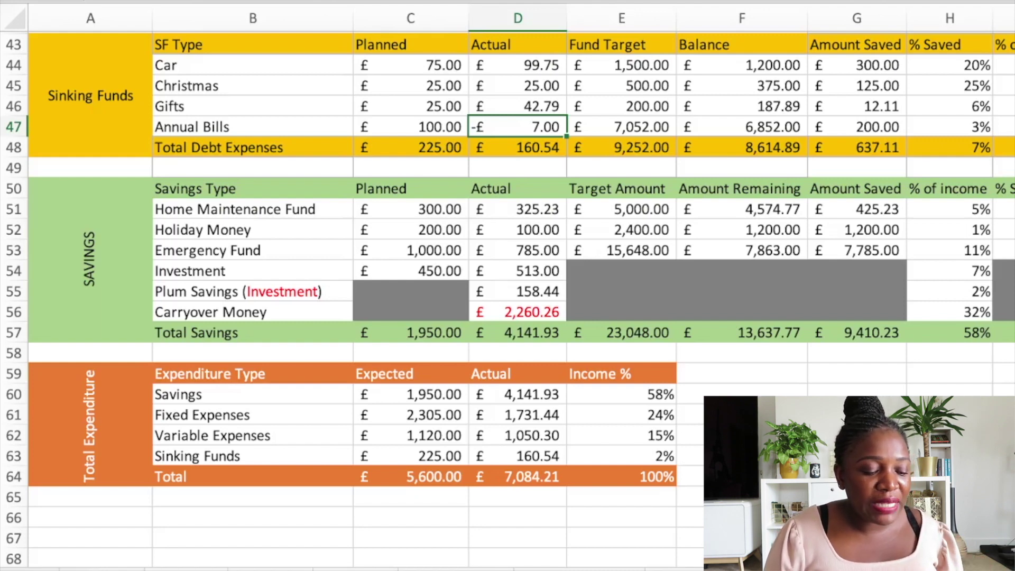
click(518, 147)
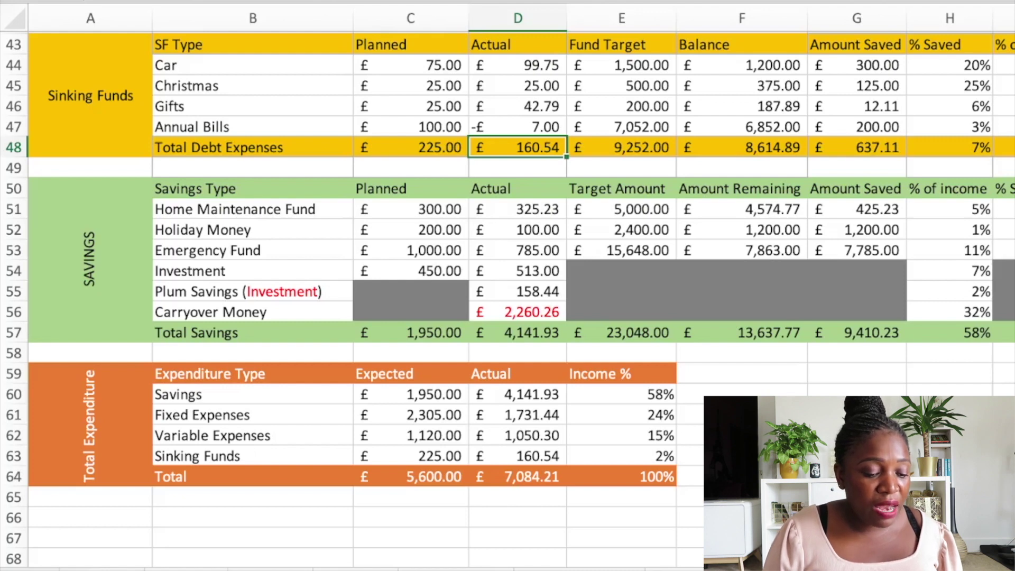
Examine the actual amounts in the Savings section, from Home Maintenance Fund down to Total Savings.
scroll(508, 297, down, 2)
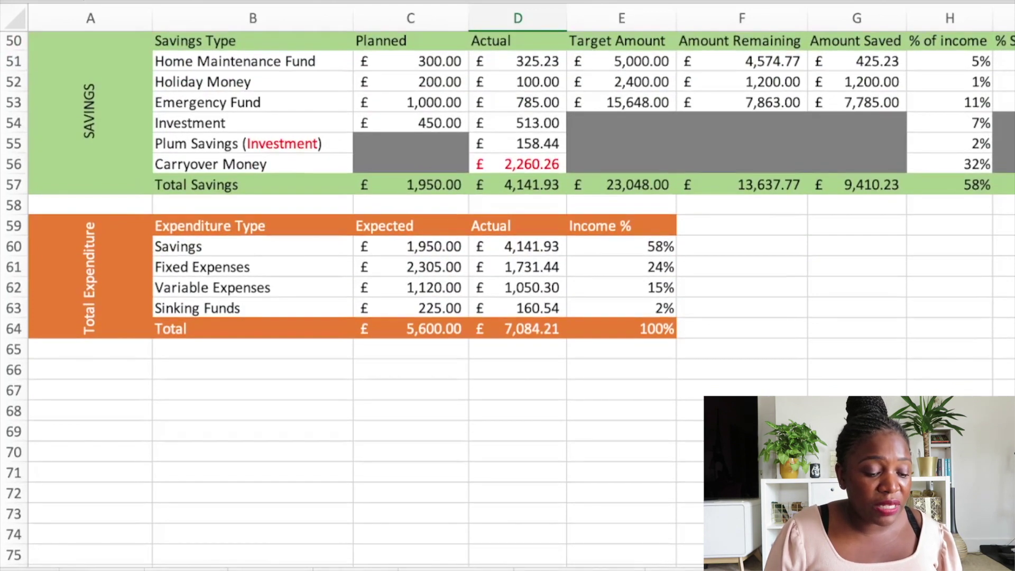
click(518, 61)
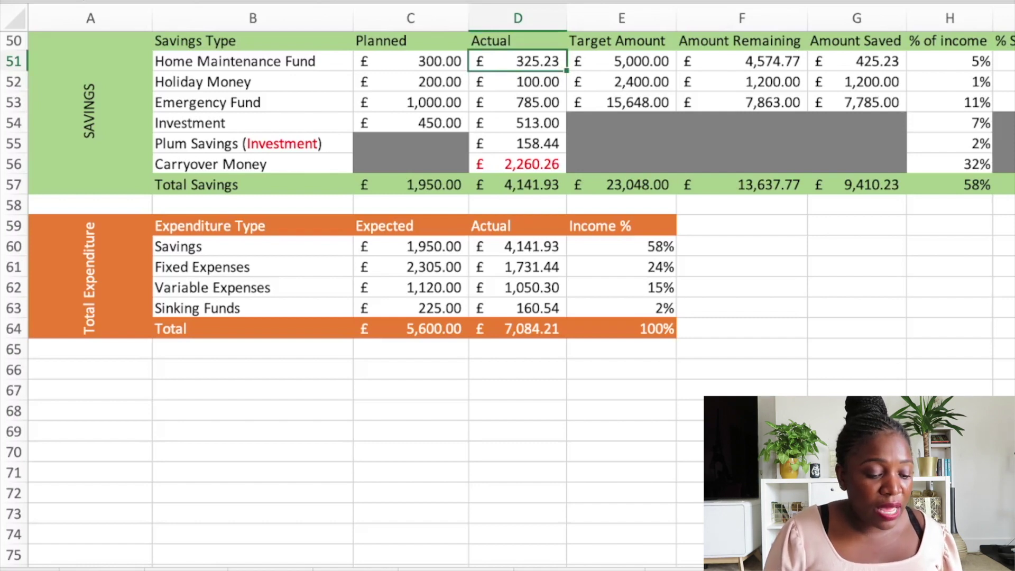
click(517, 82)
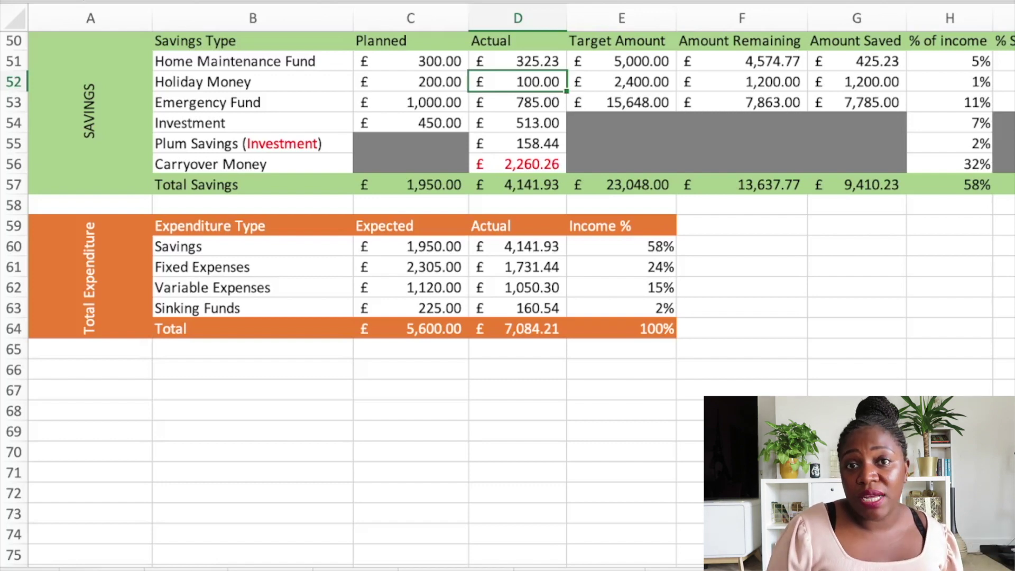
click(518, 102)
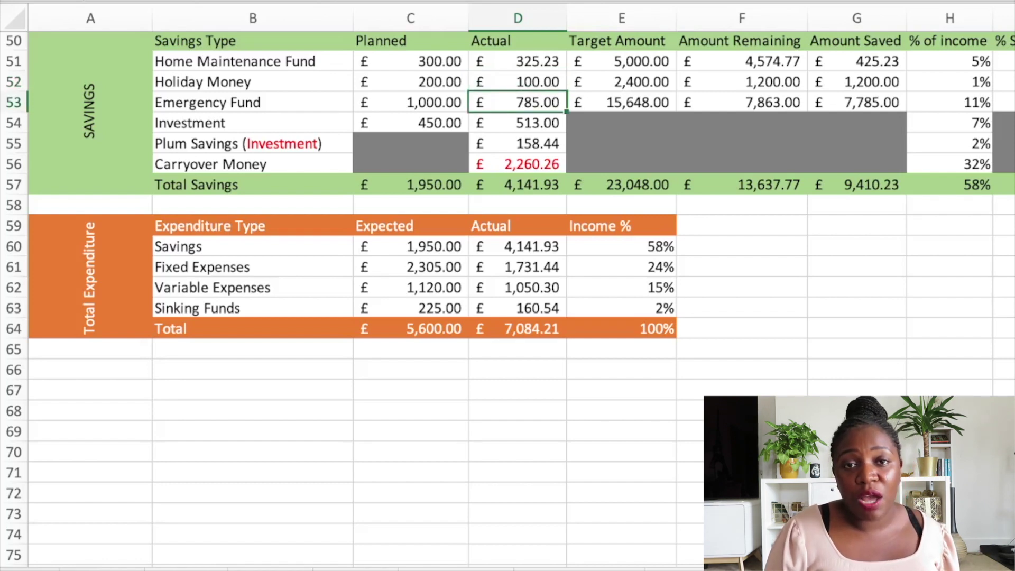
click(518, 123)
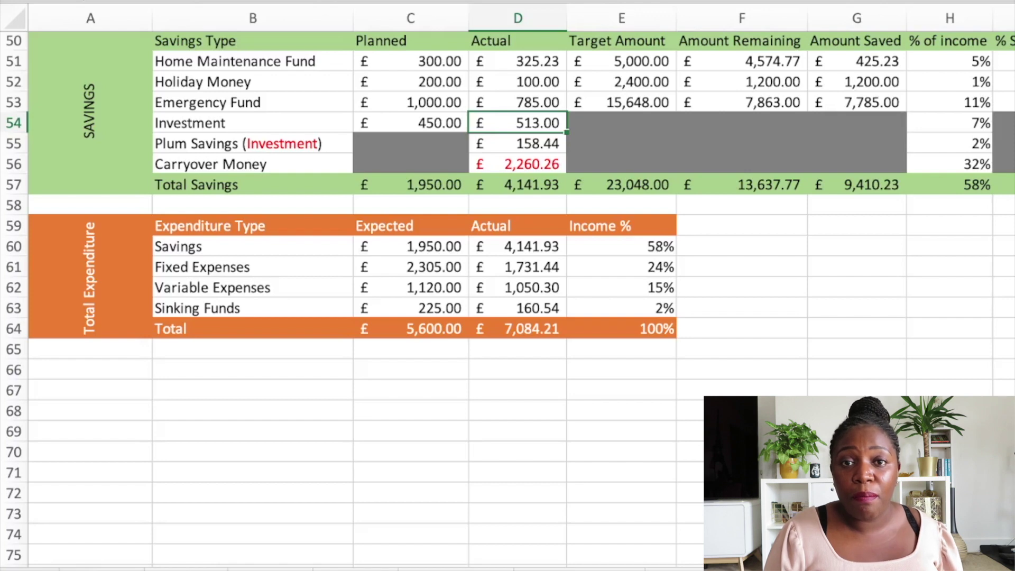
click(518, 143)
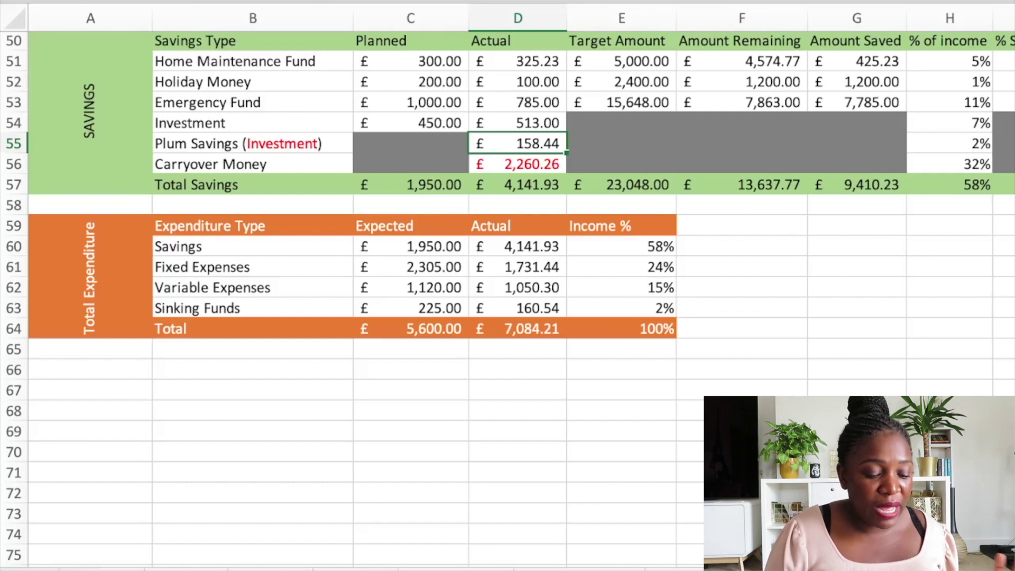
click(517, 164)
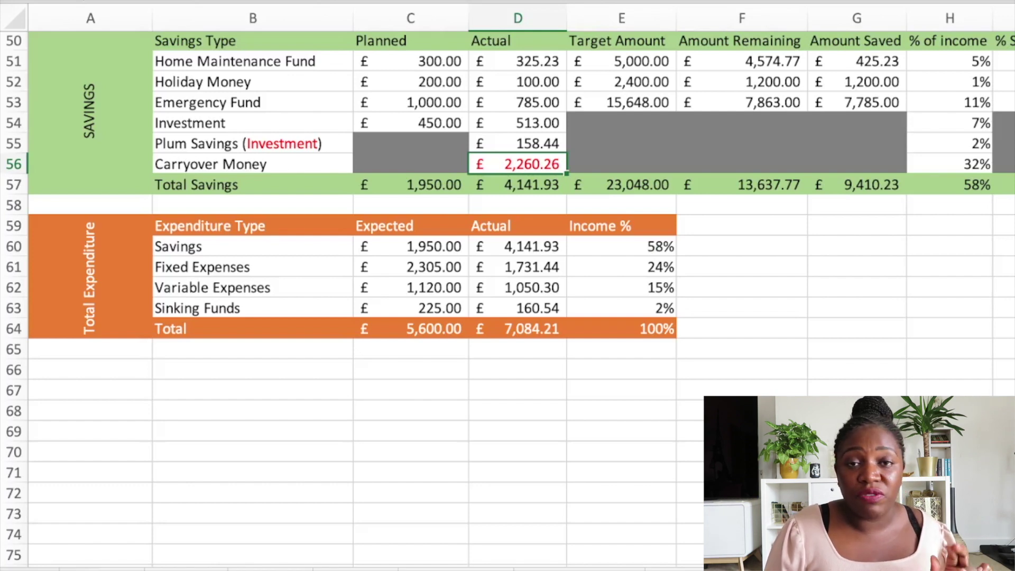
click(517, 185)
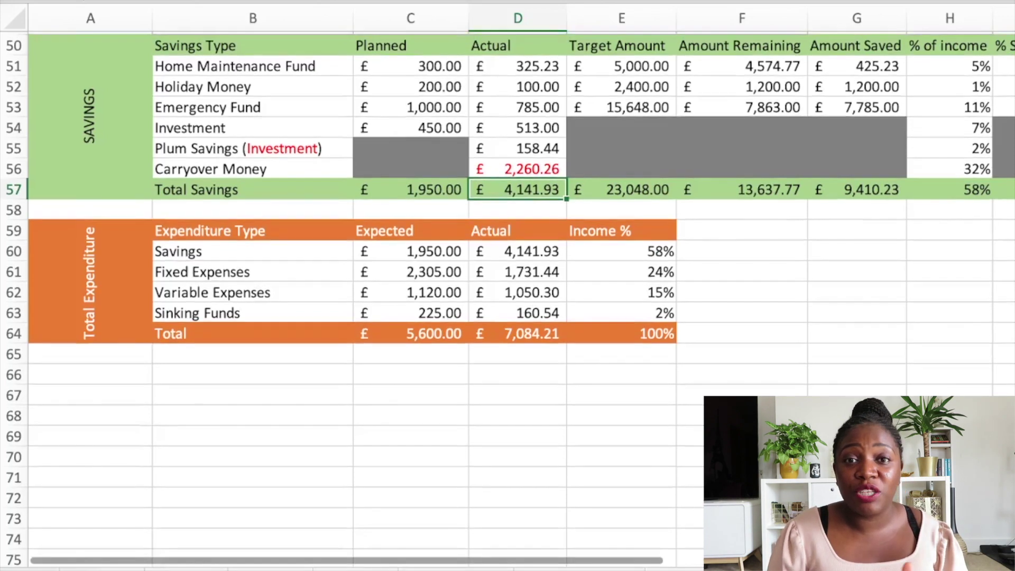
Return to the start of the budget to view the Total Income row and the Fixed Expenses section.
scroll(507, 296, up, 7)
scroll(508, 296, up, 9)
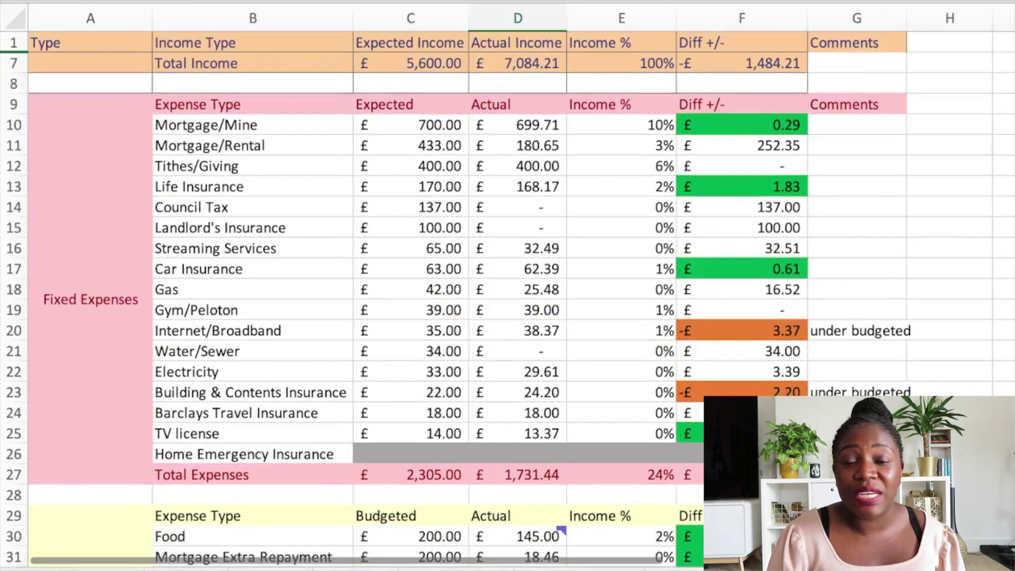